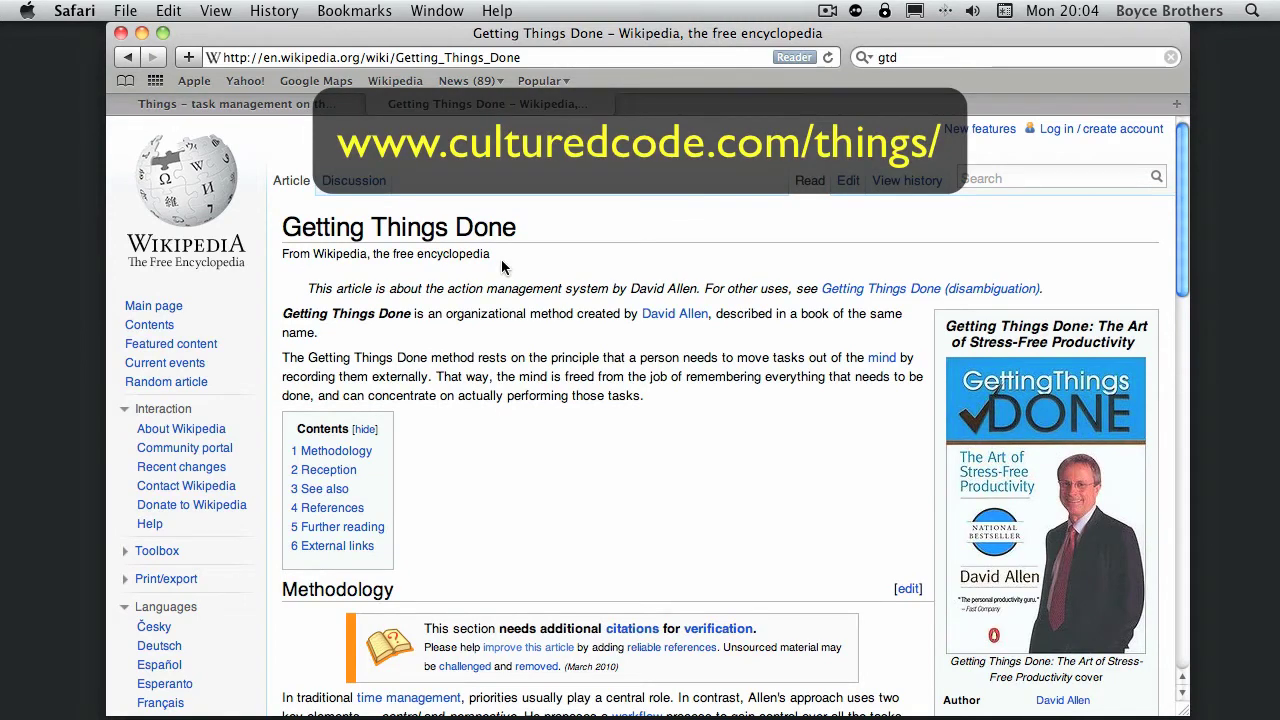
# Step: Launch Things from the Applications folder
pyautogui.click(290, 110)
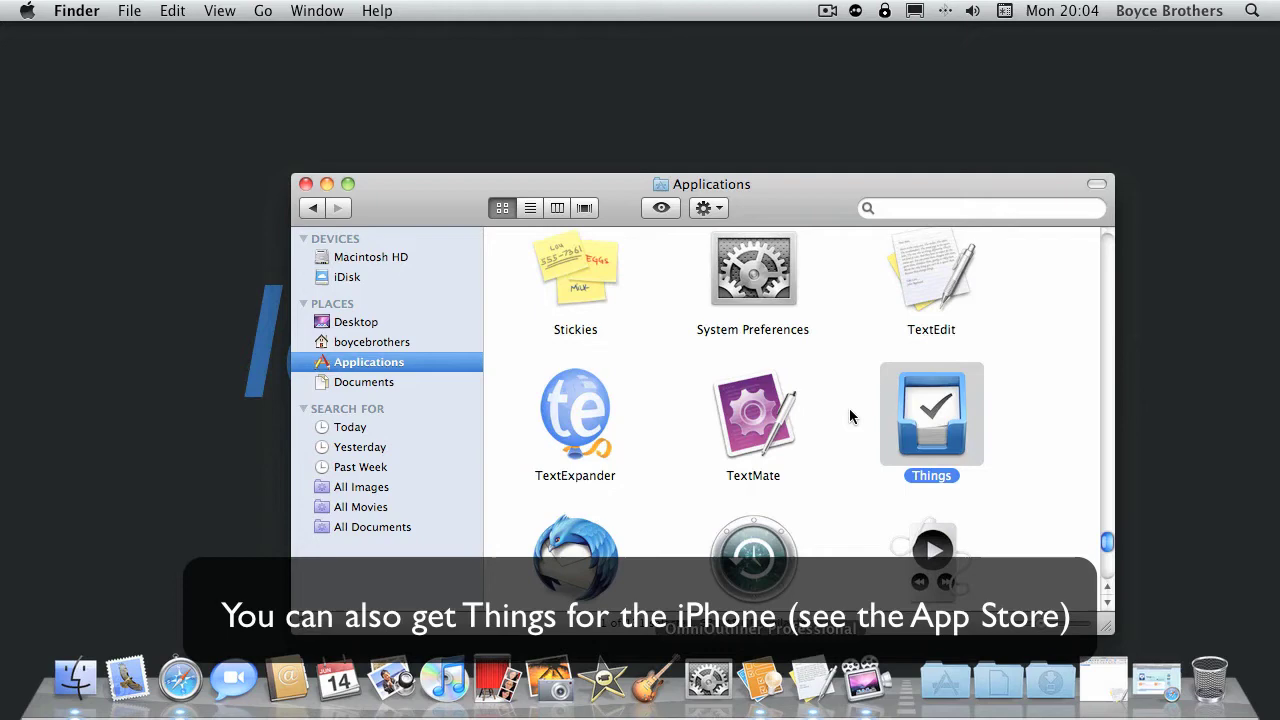
pyautogui.click(1051, 431)
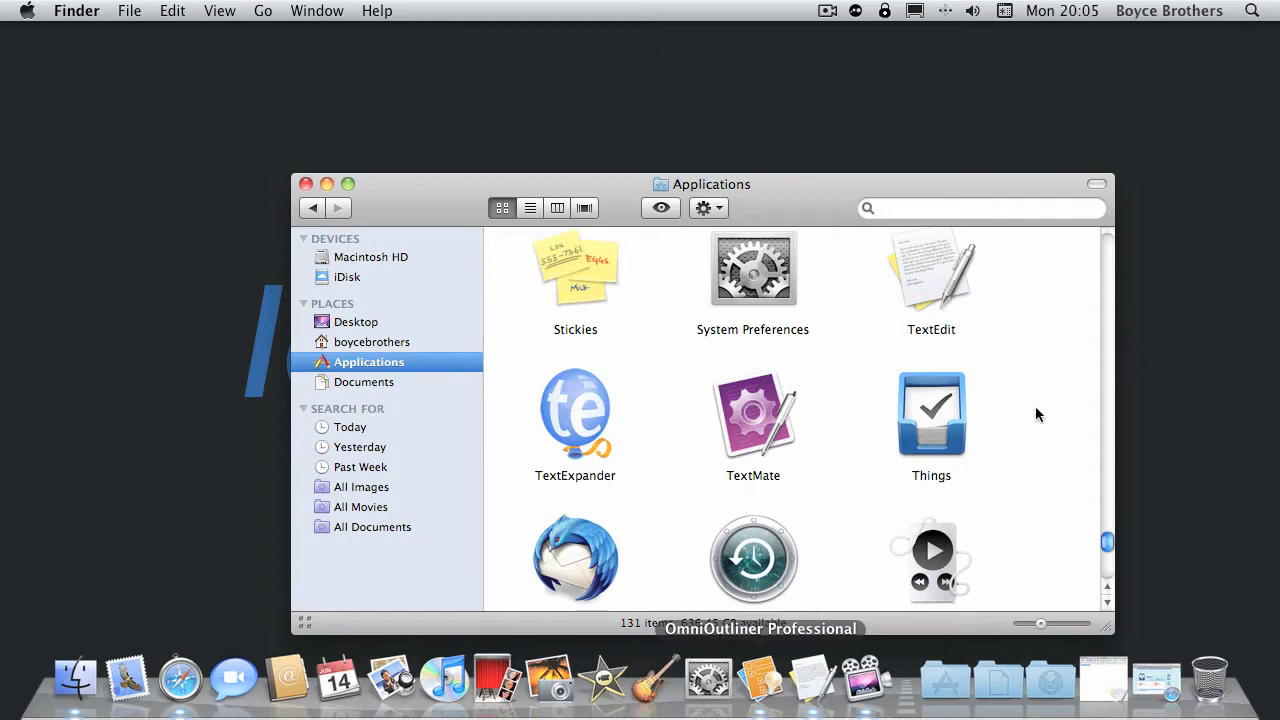
pyautogui.doubleClick(935, 412)
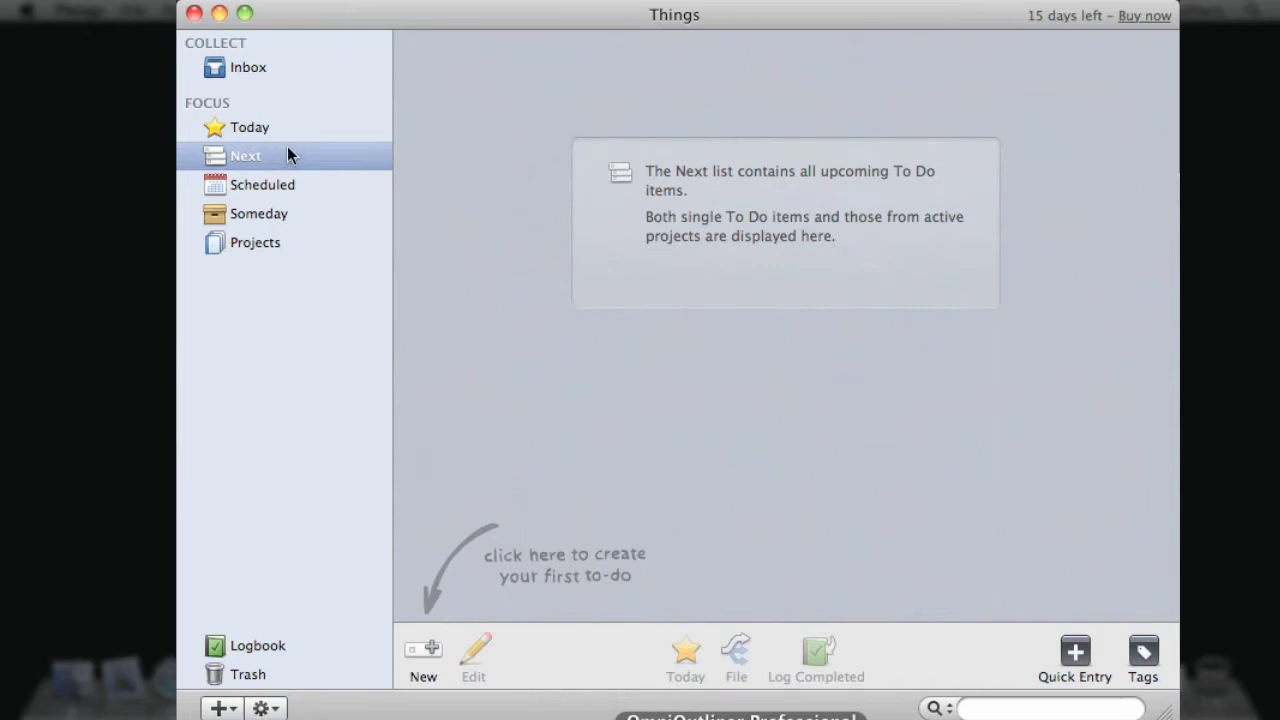
# Step: Look through the Today, Next, Scheduled, Someday, Projects and Inbox lists to see what each is for
pyautogui.click(245, 127)
pyautogui.click(243, 160)
pyautogui.click(250, 185)
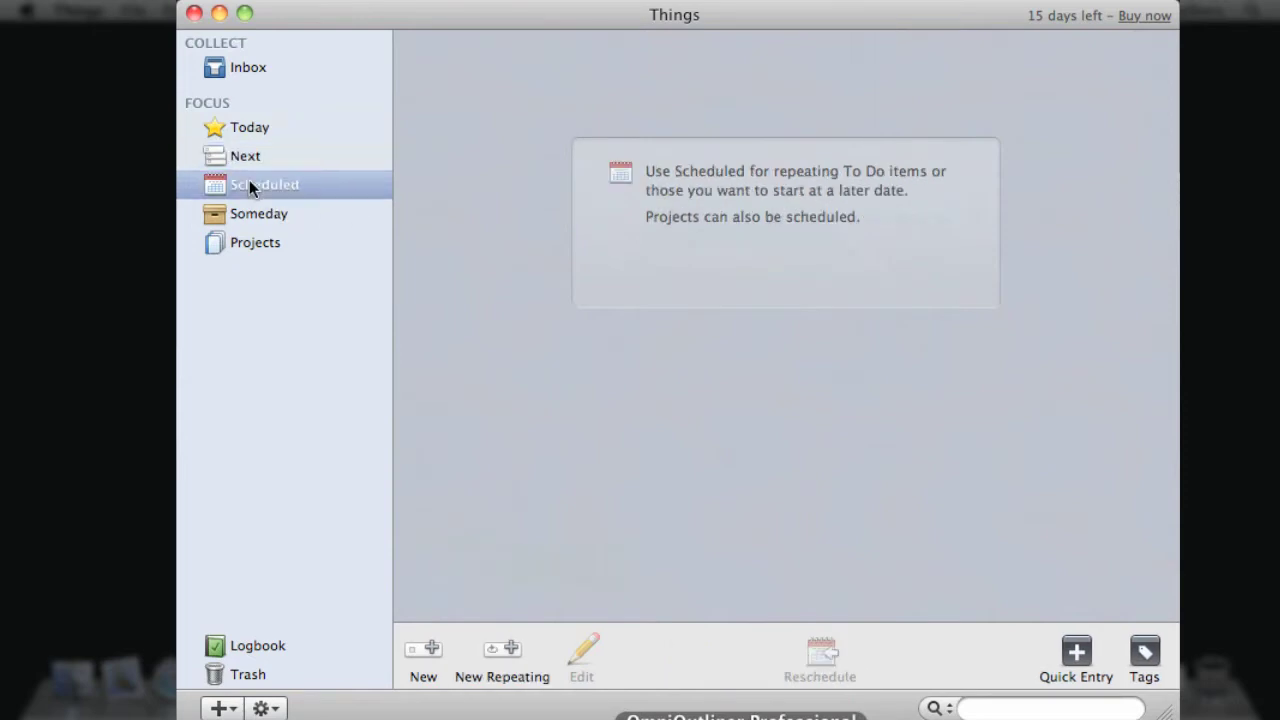
pyautogui.click(261, 215)
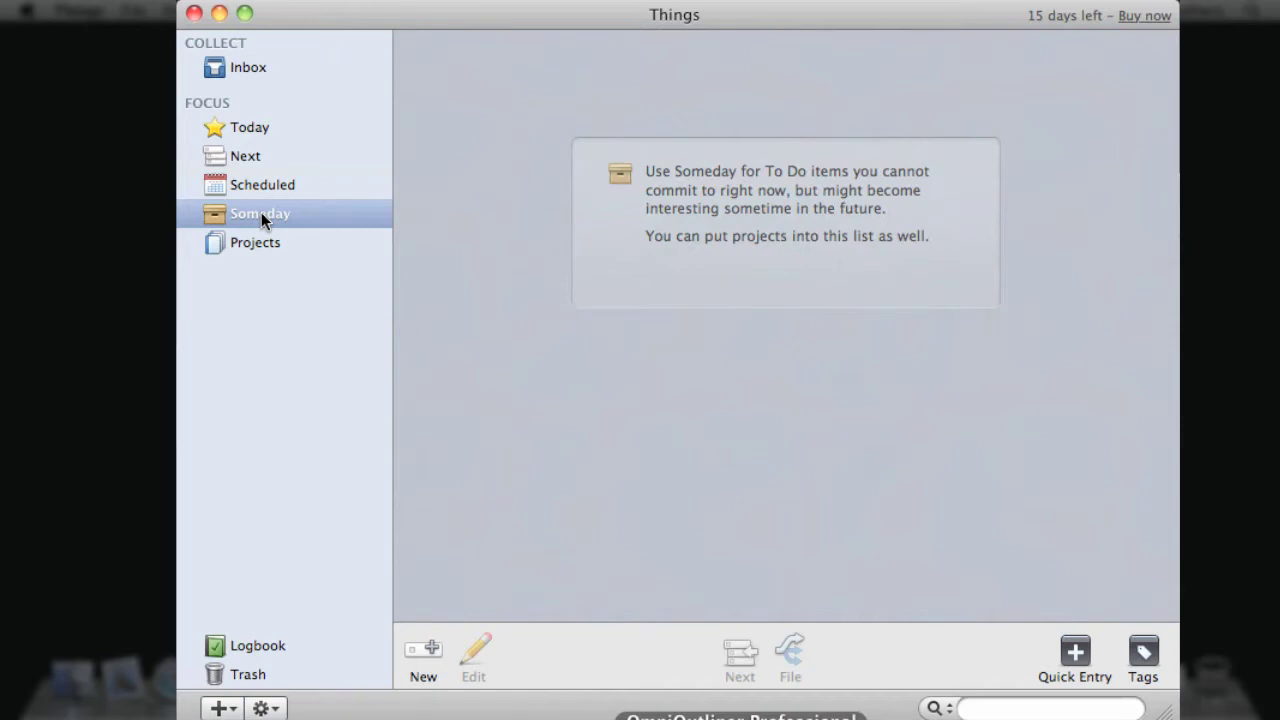
pyautogui.click(261, 245)
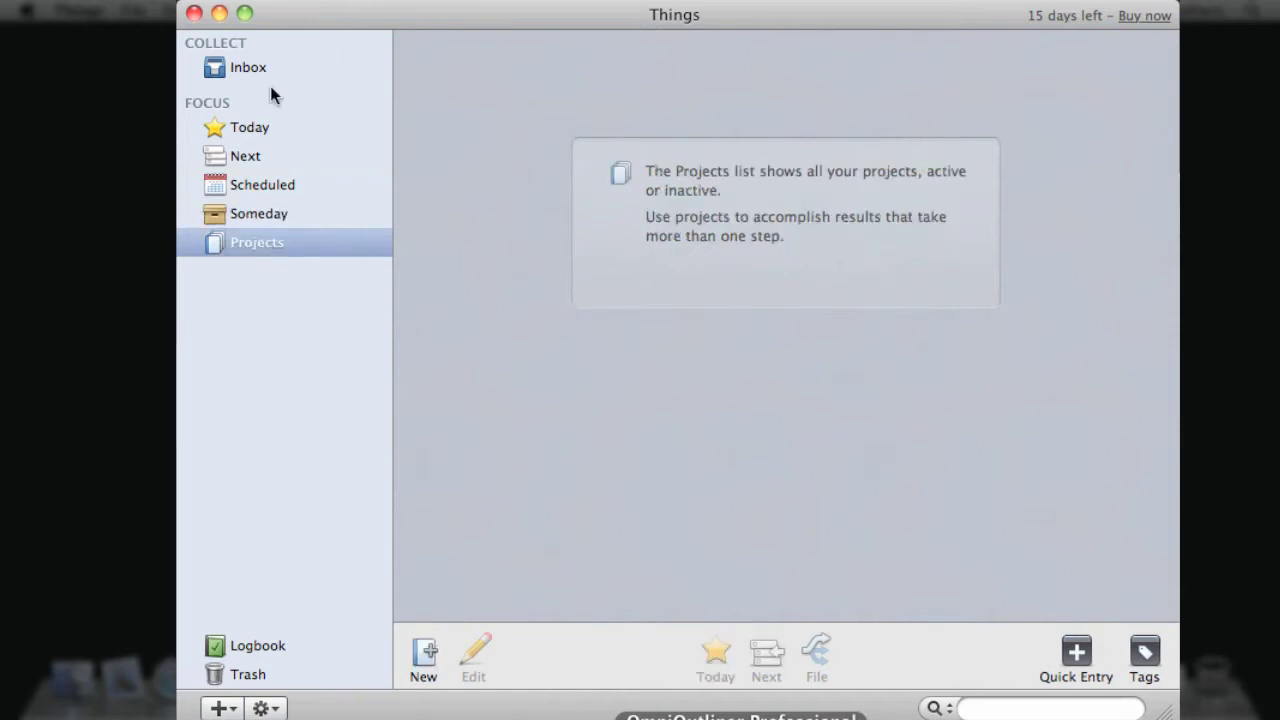
pyautogui.click(249, 64)
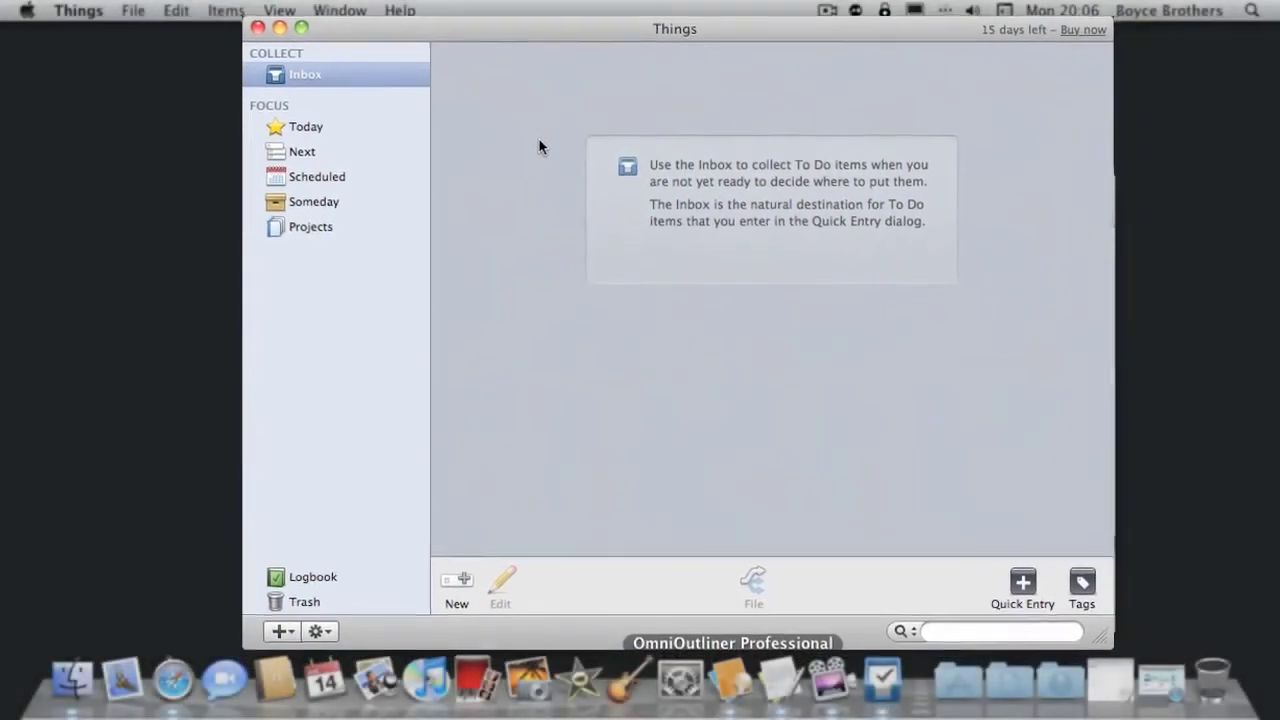
# Step: Check the Quick Entry hotkeys in the preferences and quick-add the to-do "Get some milk" with the Errand tag to the Inbox
pyautogui.press('super+comma')
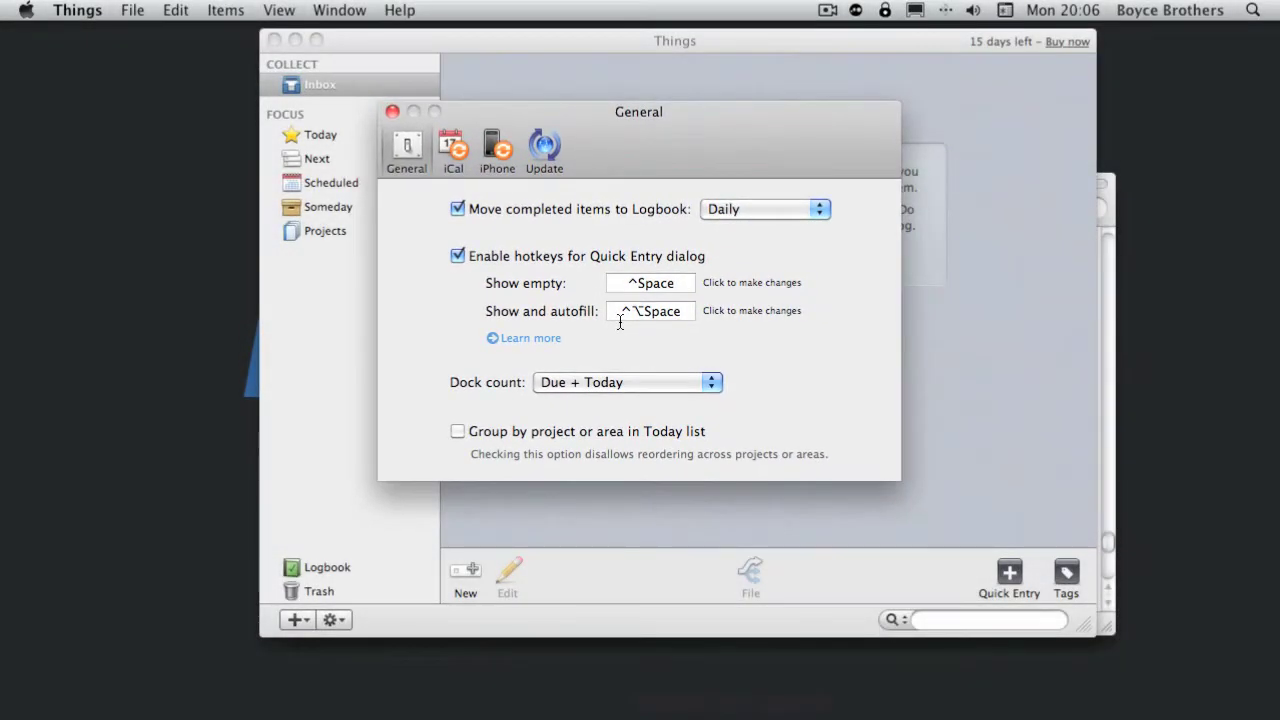
pyautogui.click(392, 112)
pyautogui.hotkey('ctrl', 'alt', 'space')
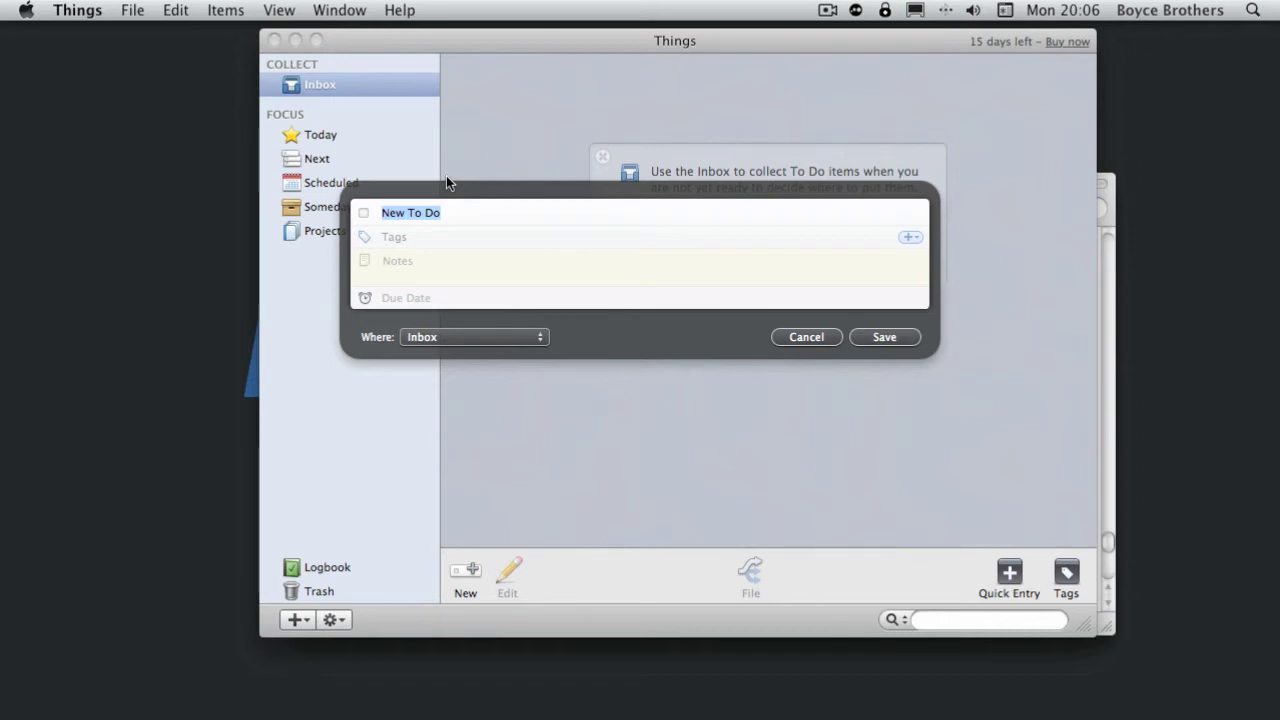
pyautogui.write('Get some milk')
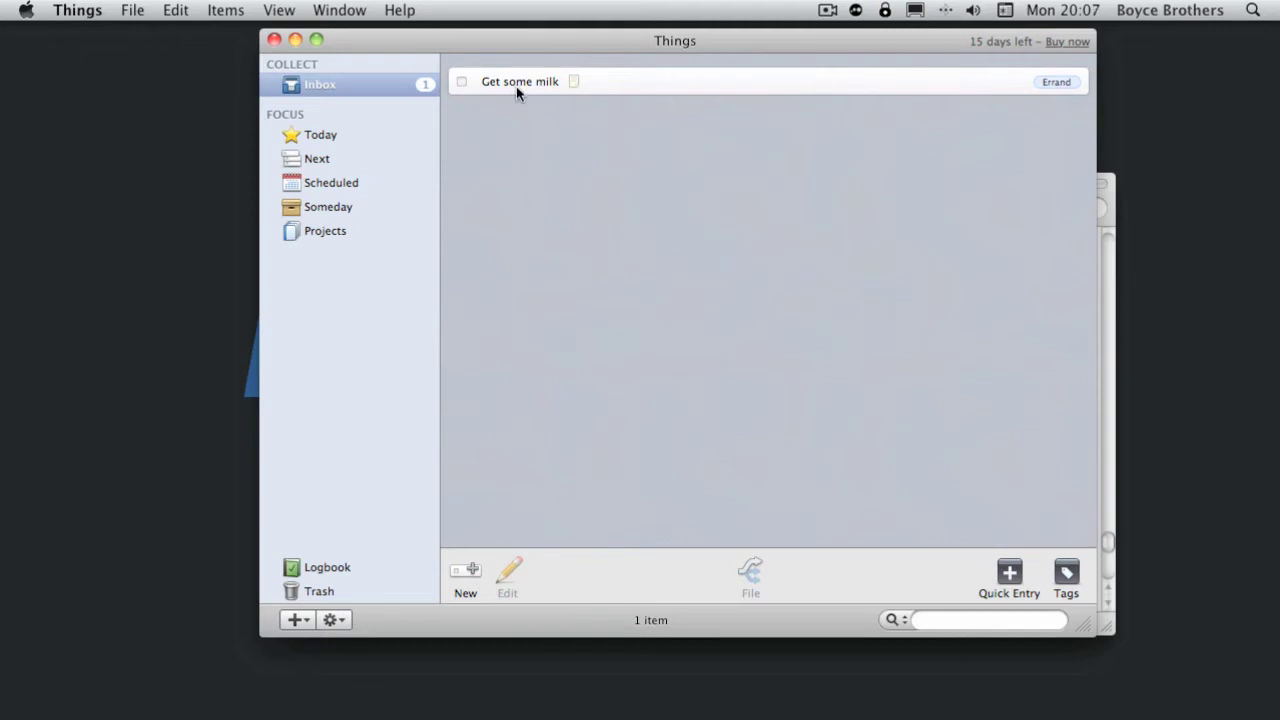
# Step: Switch to TextEdit, select "Get some frozen pizza", and save it to the Inbox as the autofilled note of a to-do titled "order pizza"
pyautogui.click(834, 714)
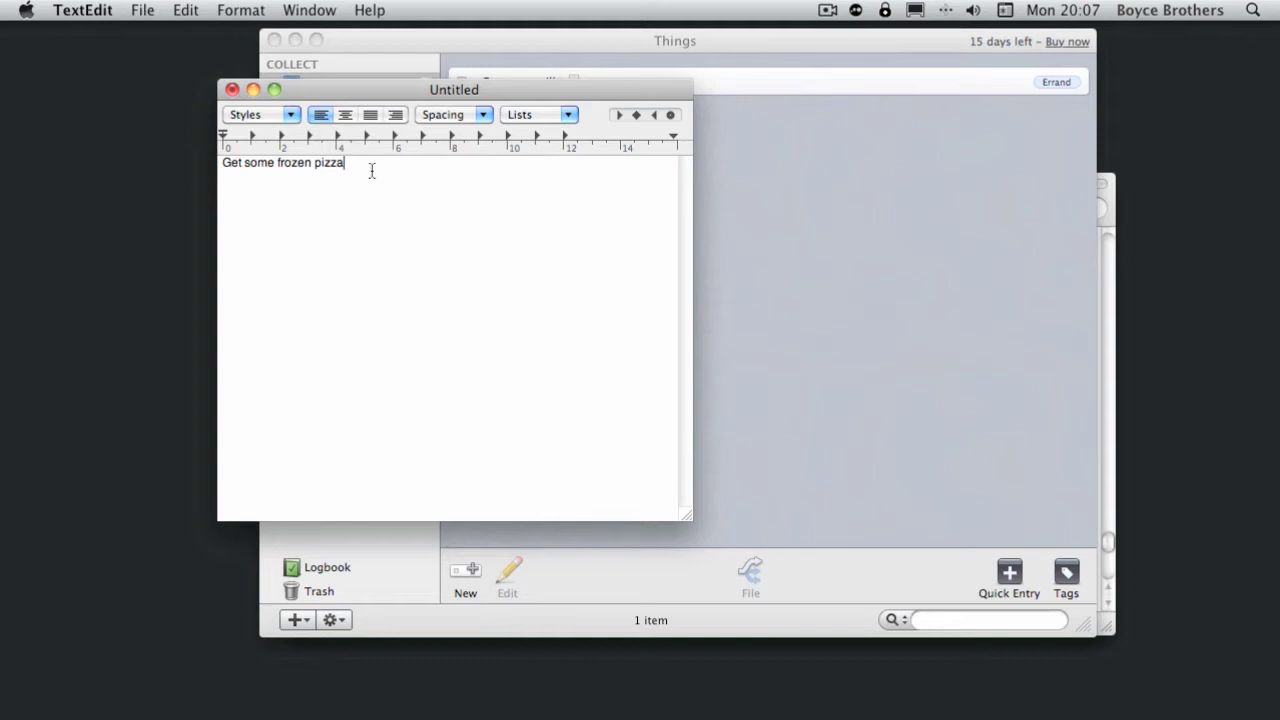
pyautogui.moveTo(371, 171); pyautogui.dragTo(249, 172)
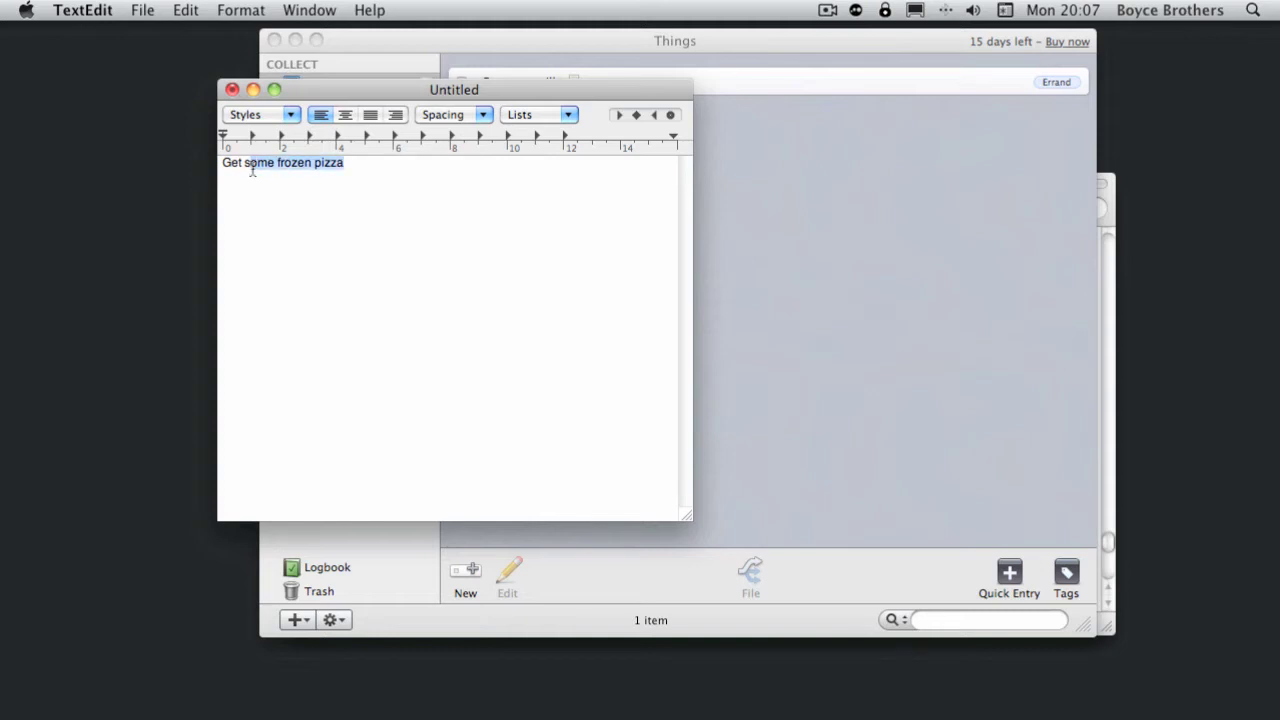
pyautogui.click(187, 10)
pyautogui.click(201, 103)
pyautogui.hotkey('ctrl', 'alt', 'space')
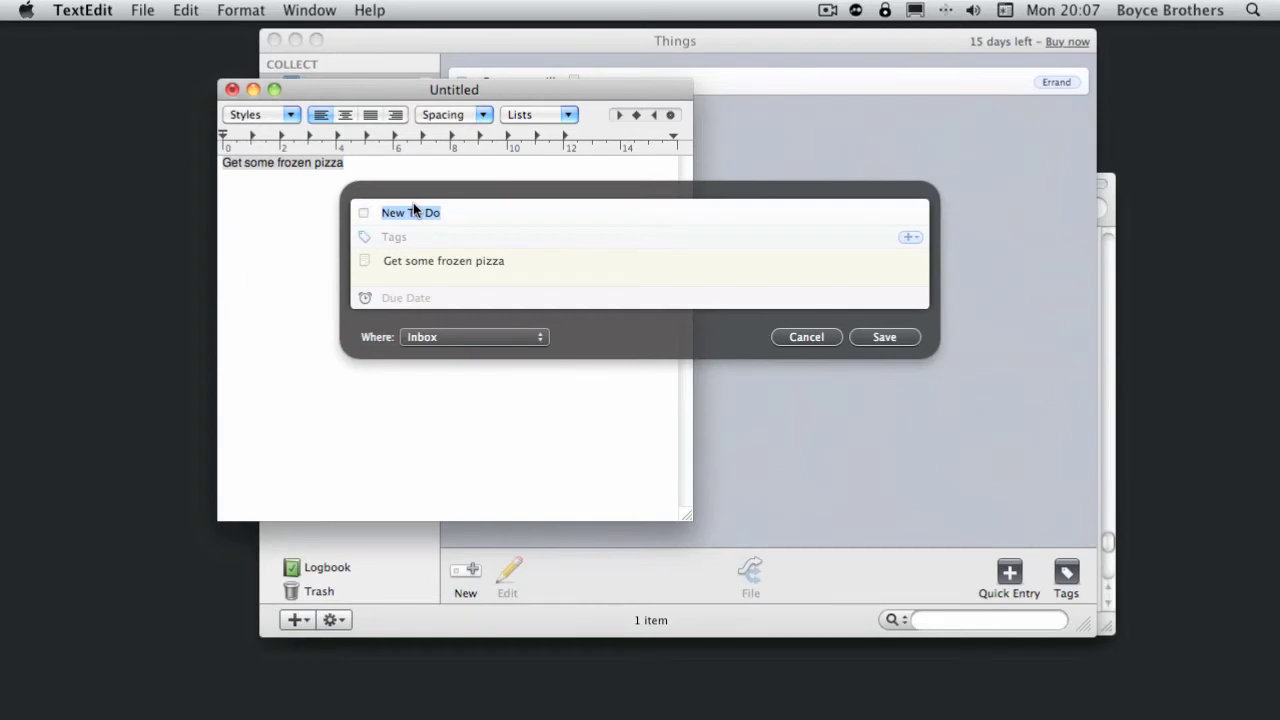
pyautogui.write('order pizza')
pyautogui.click(852, 338)
pyautogui.press('super+h')
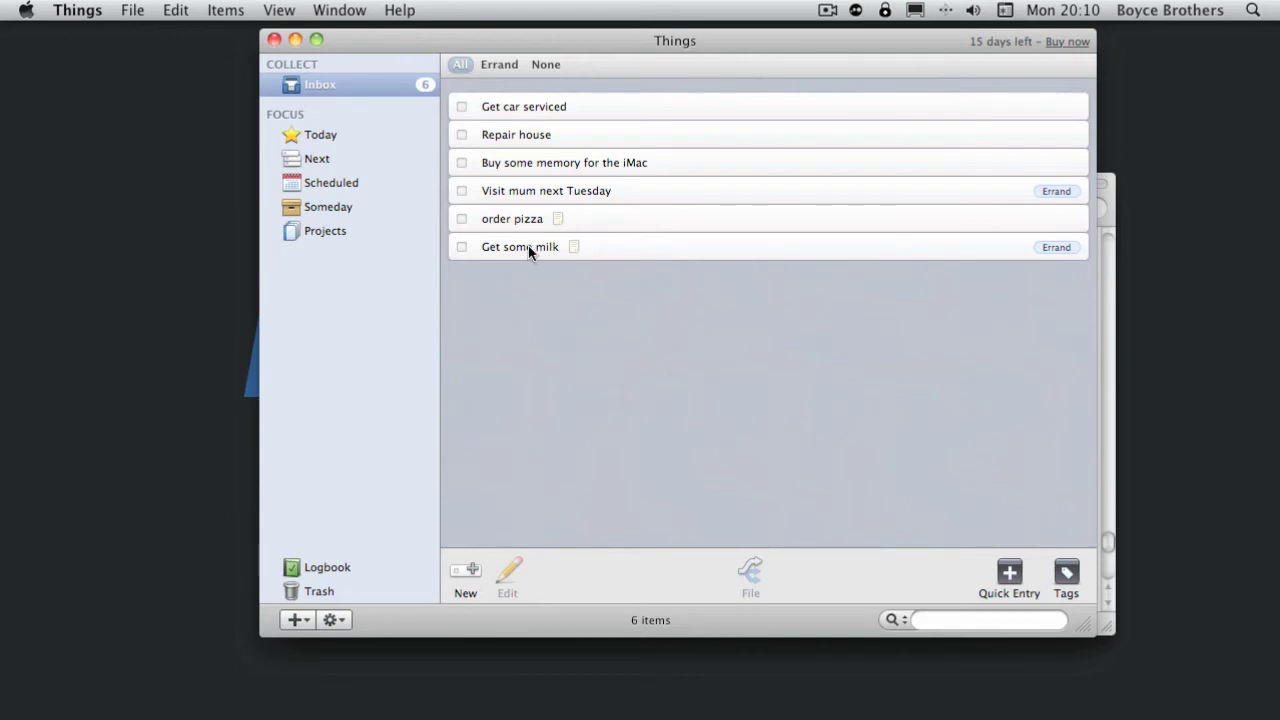
# Step: File "Get some milk" and "order pizza" from the Inbox under Today, and "Buy some memory for the iMac" under Next
pyautogui.moveTo(530, 250); pyautogui.dragTo(328, 148)
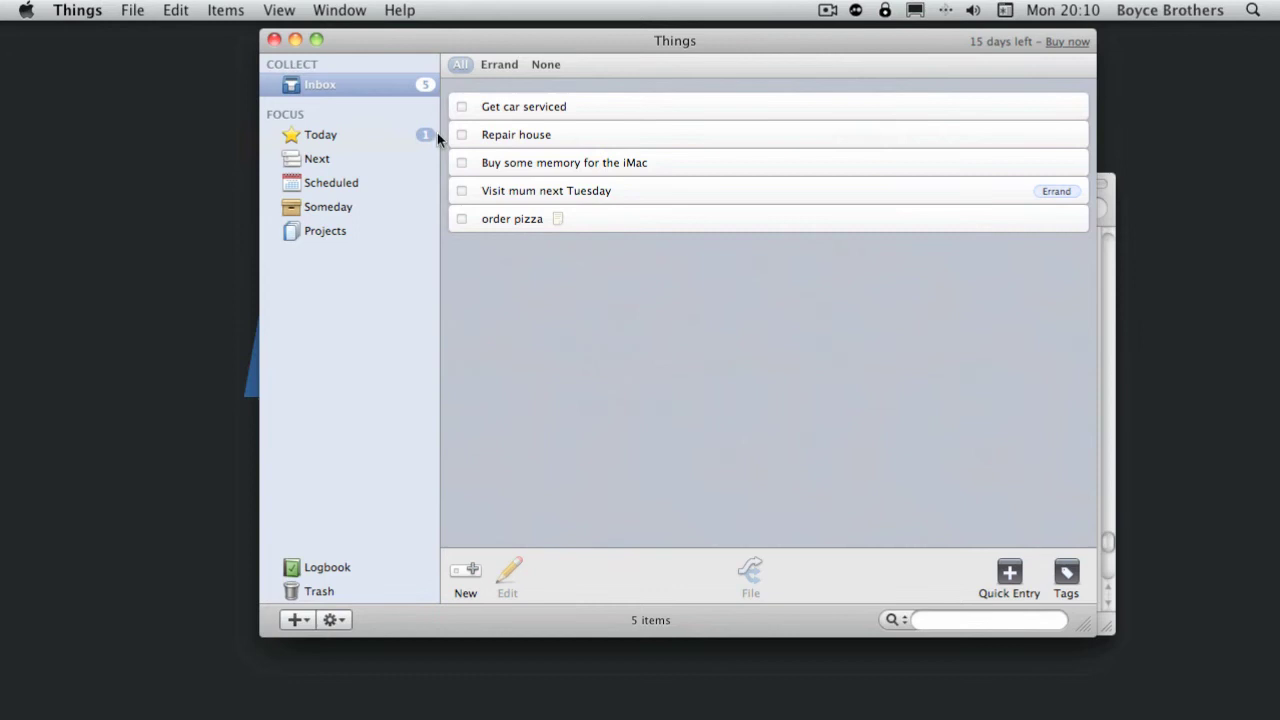
pyautogui.click(526, 218)
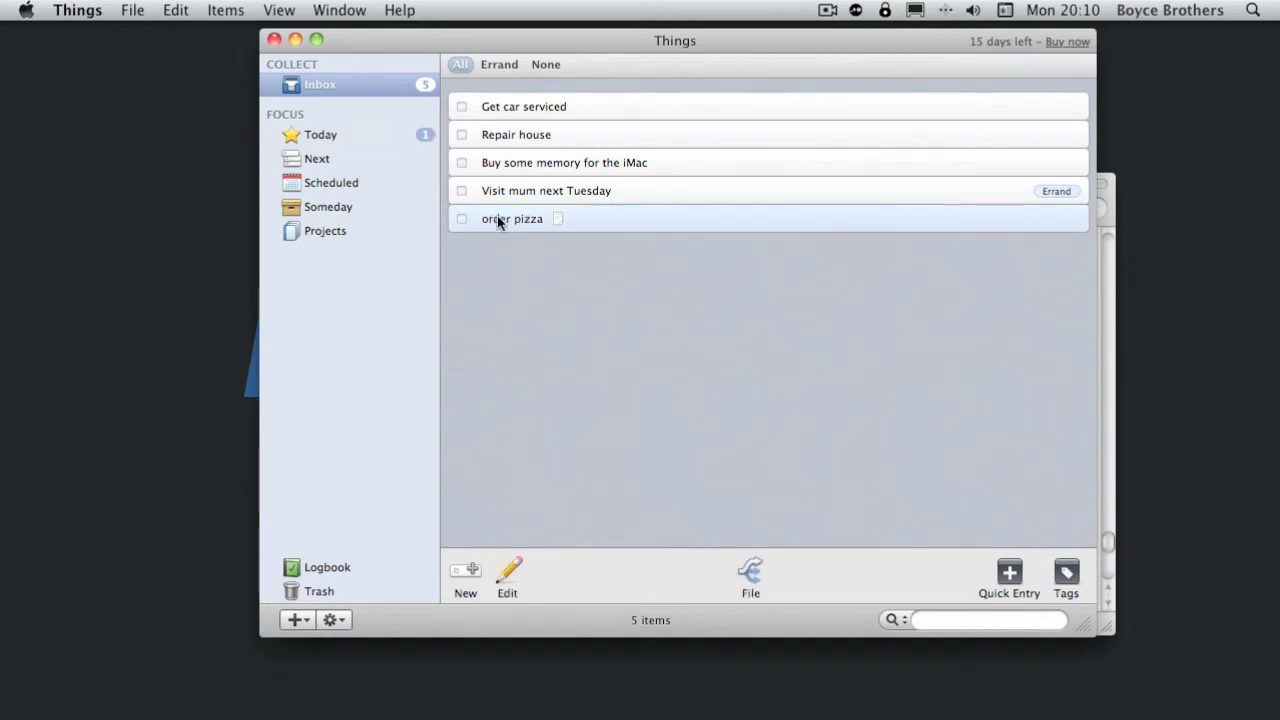
pyautogui.moveTo(498, 217); pyautogui.dragTo(305, 136)
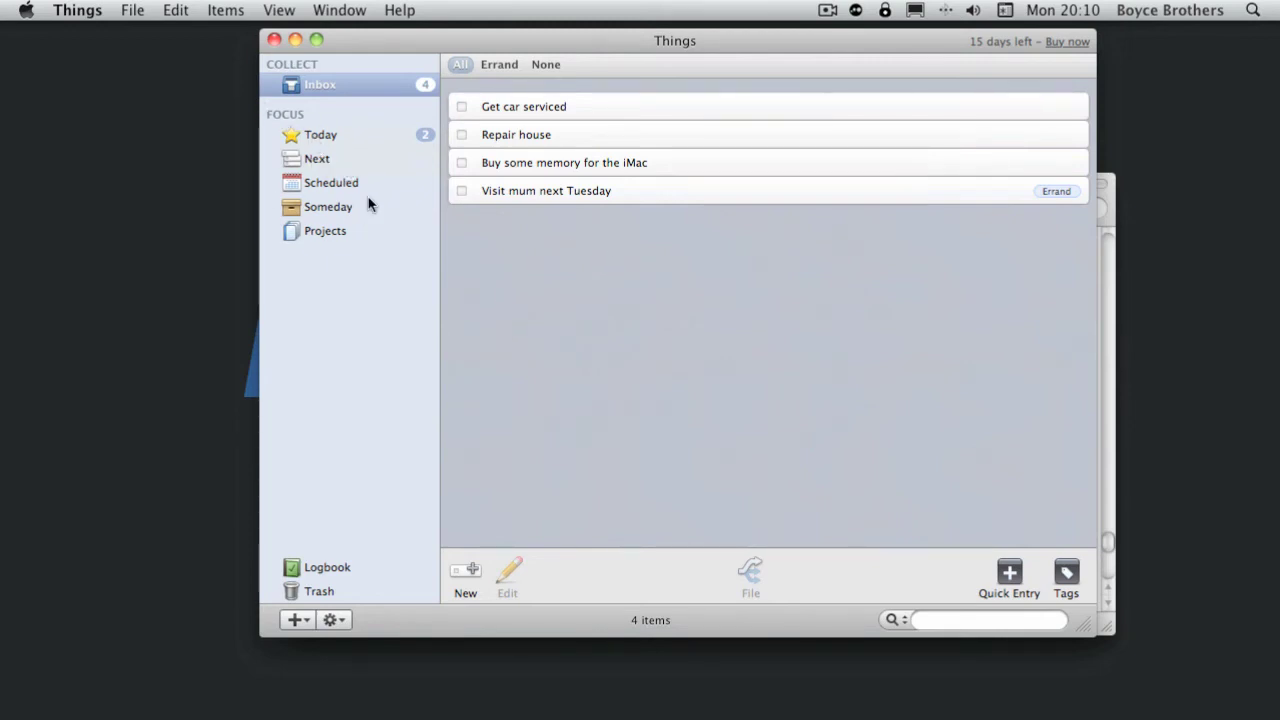
pyautogui.moveTo(683, 712)
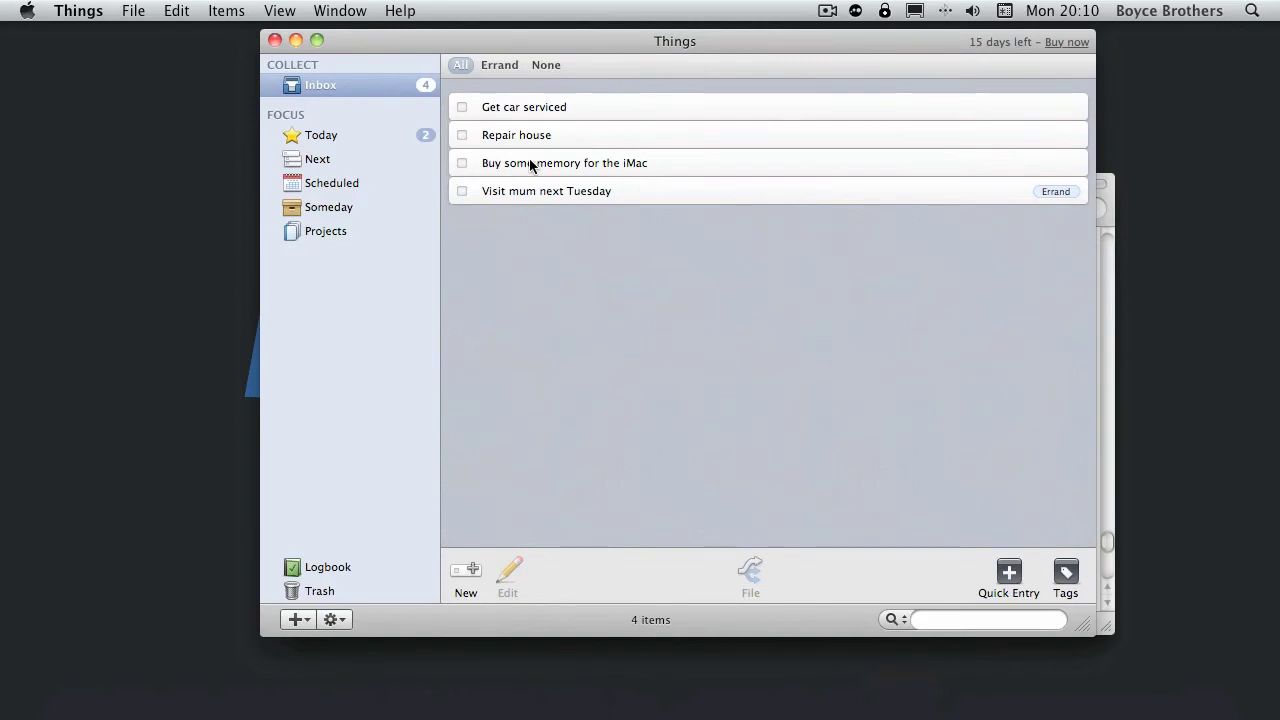
pyautogui.moveTo(568, 166); pyautogui.dragTo(357, 158)
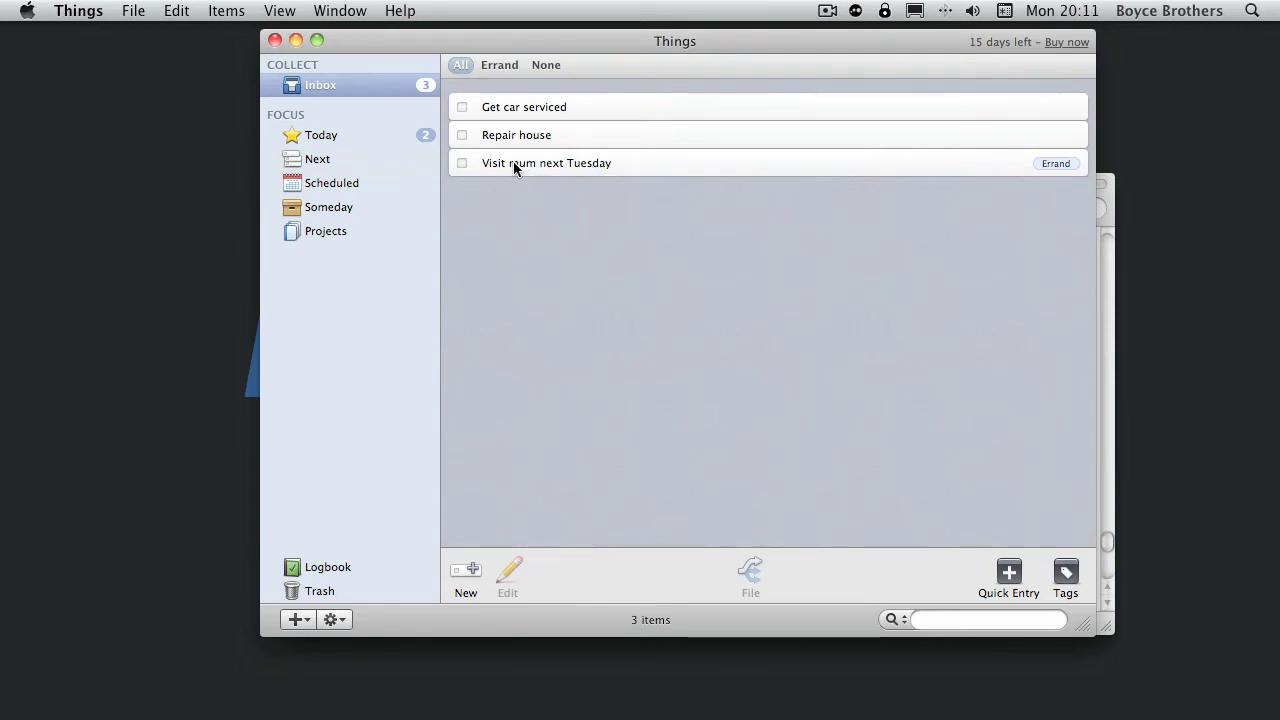
# Step: Give "Visit mum next Tuesday" a due date of 15 Jun 2010, shown in Today on date, and move it to Next
pyautogui.doubleClick(540, 166)
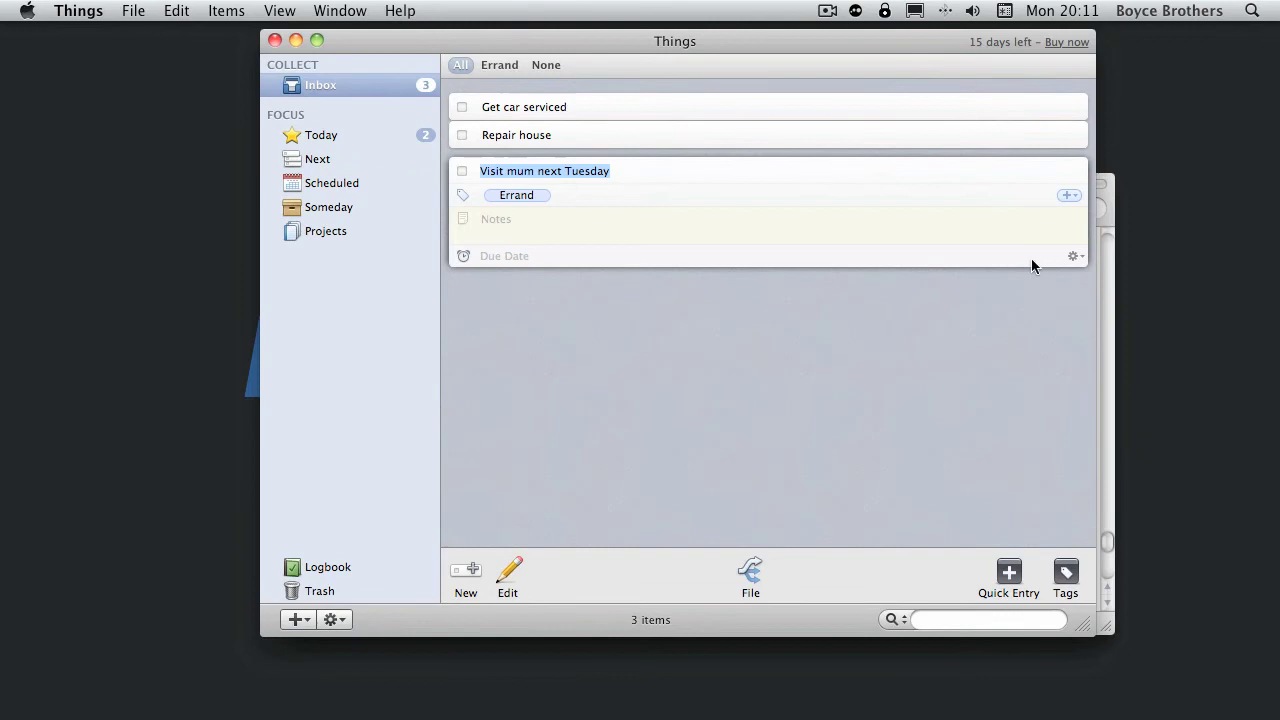
pyautogui.click(1074, 256)
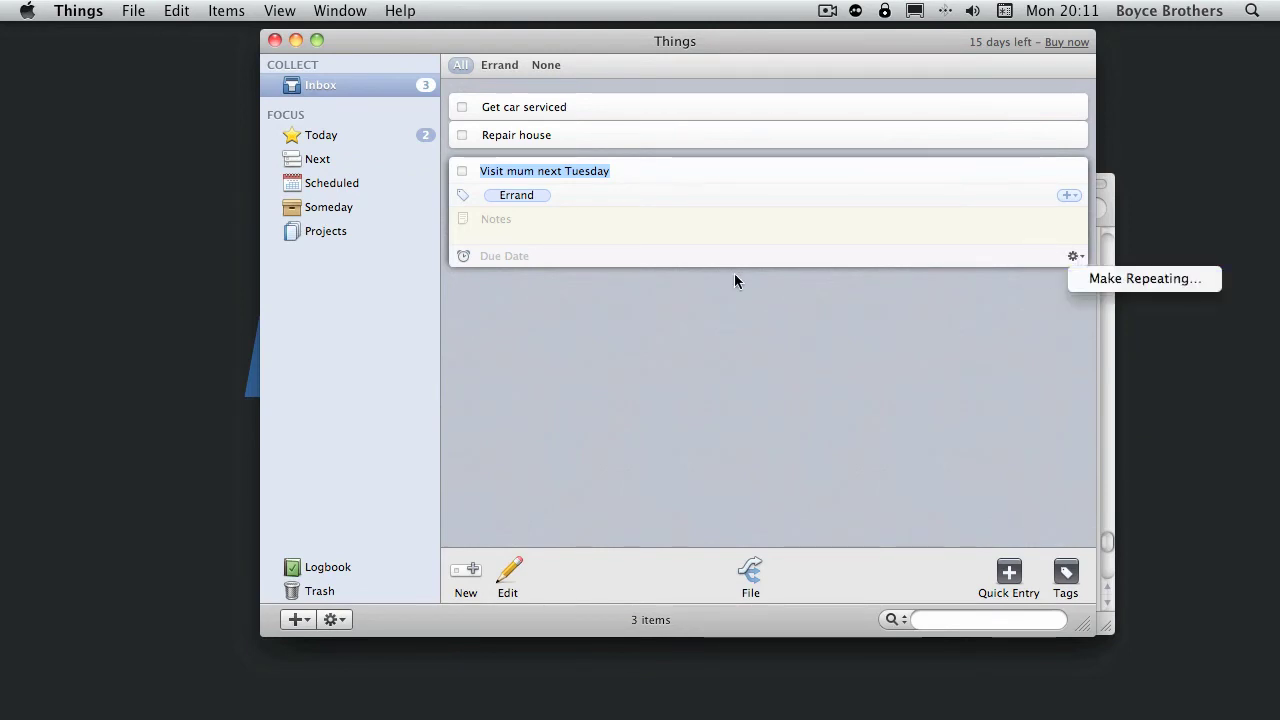
pyautogui.click(493, 258)
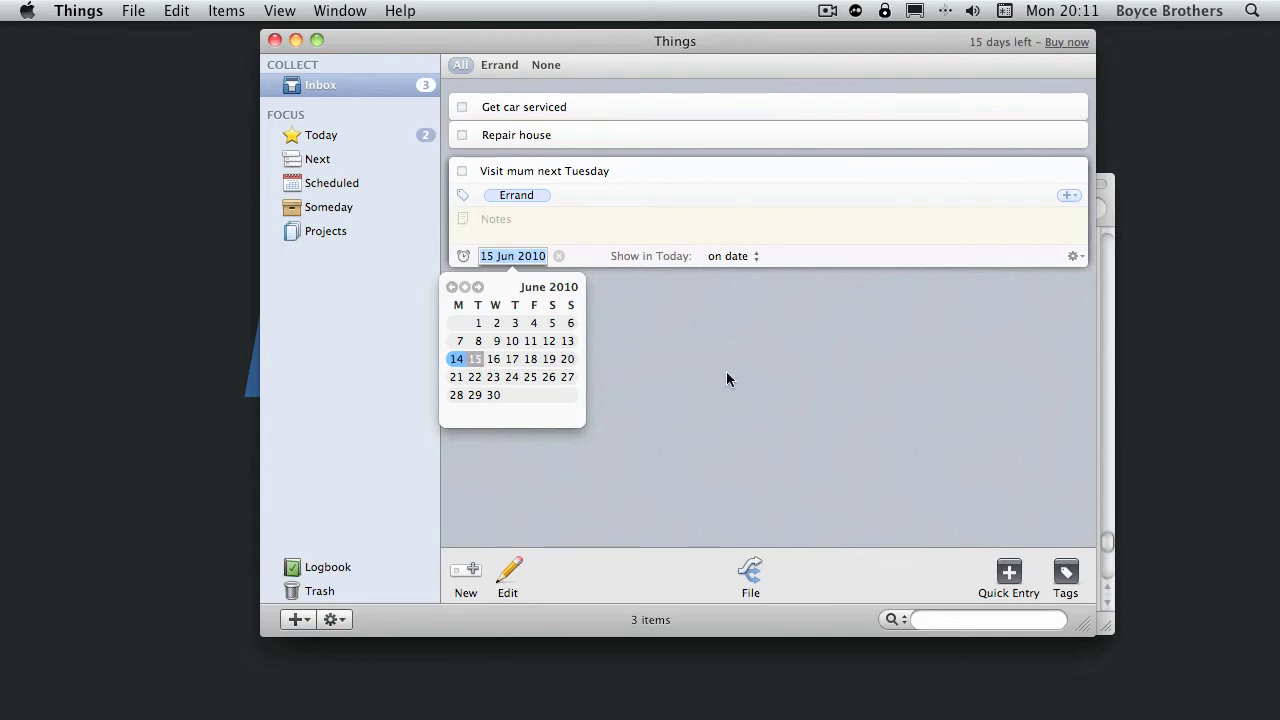
pyautogui.click(476, 360)
pyautogui.click(729, 255)
pyautogui.click(476, 359)
pyautogui.click(651, 352)
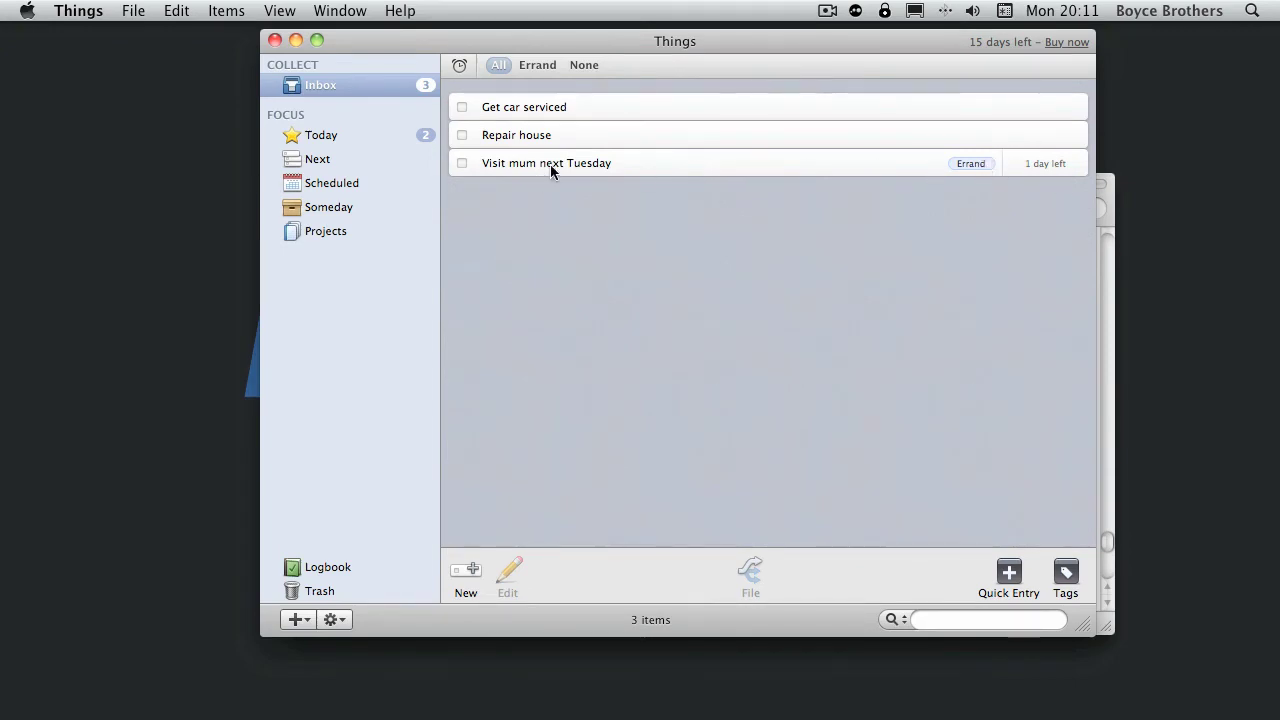
pyautogui.moveTo(550, 164); pyautogui.dragTo(340, 165)
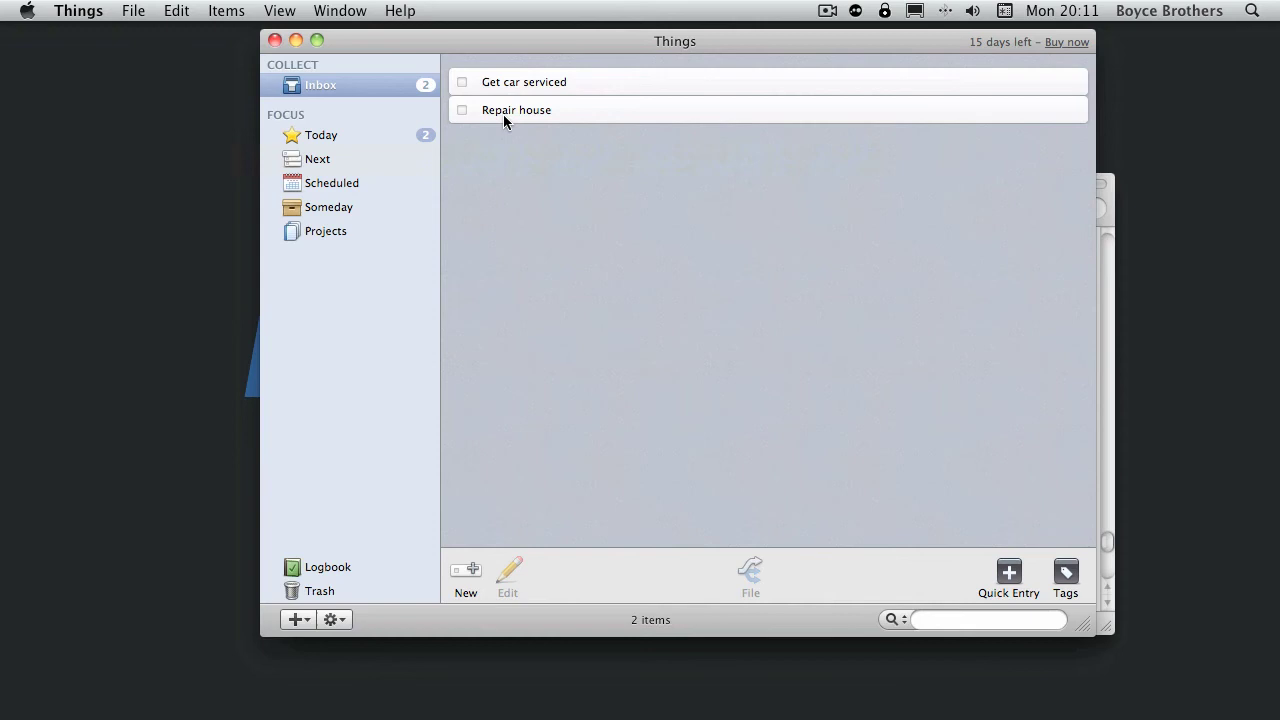
# Step: Turn the Inbox items "Repair house" and "Get car serviced" into projects
pyautogui.moveTo(526, 117); pyautogui.dragTo(345, 234)
pyautogui.moveTo(534, 89); pyautogui.dragTo(346, 234)
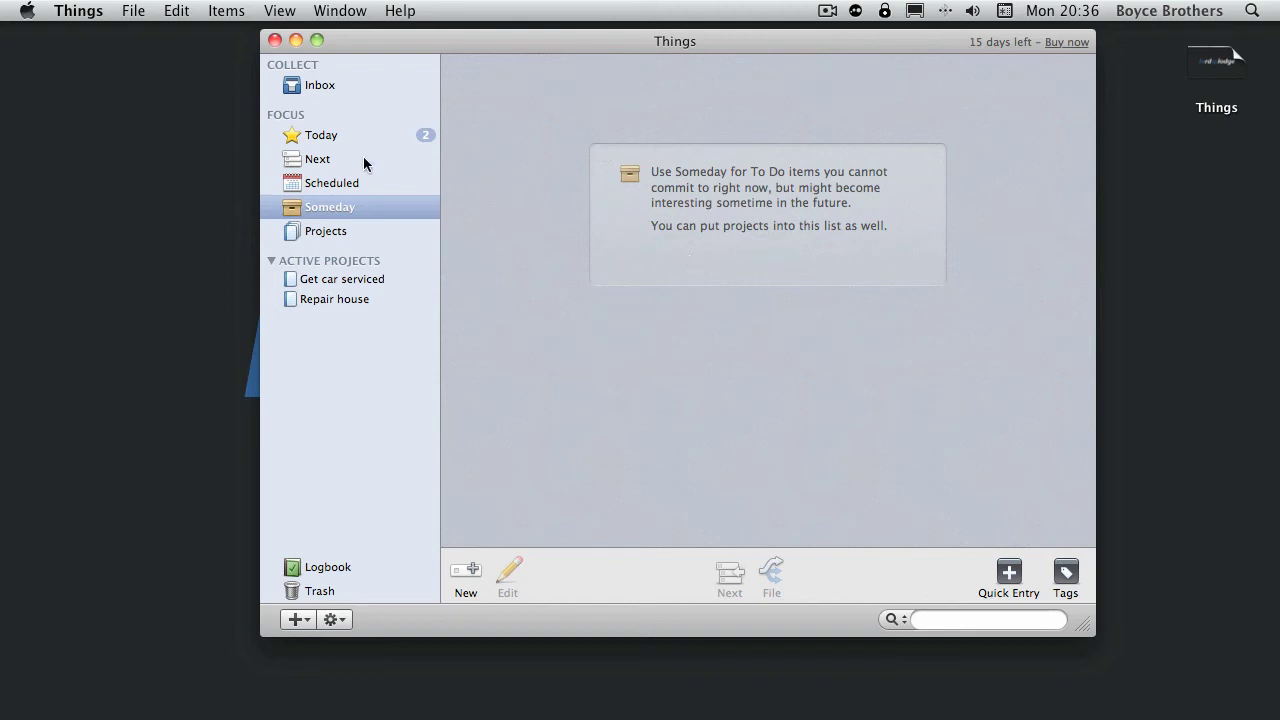
# Step: Complete "order pizza" and "Get some milk" in the Today list, log them, and check them in the Logbook
pyautogui.click(327, 135)
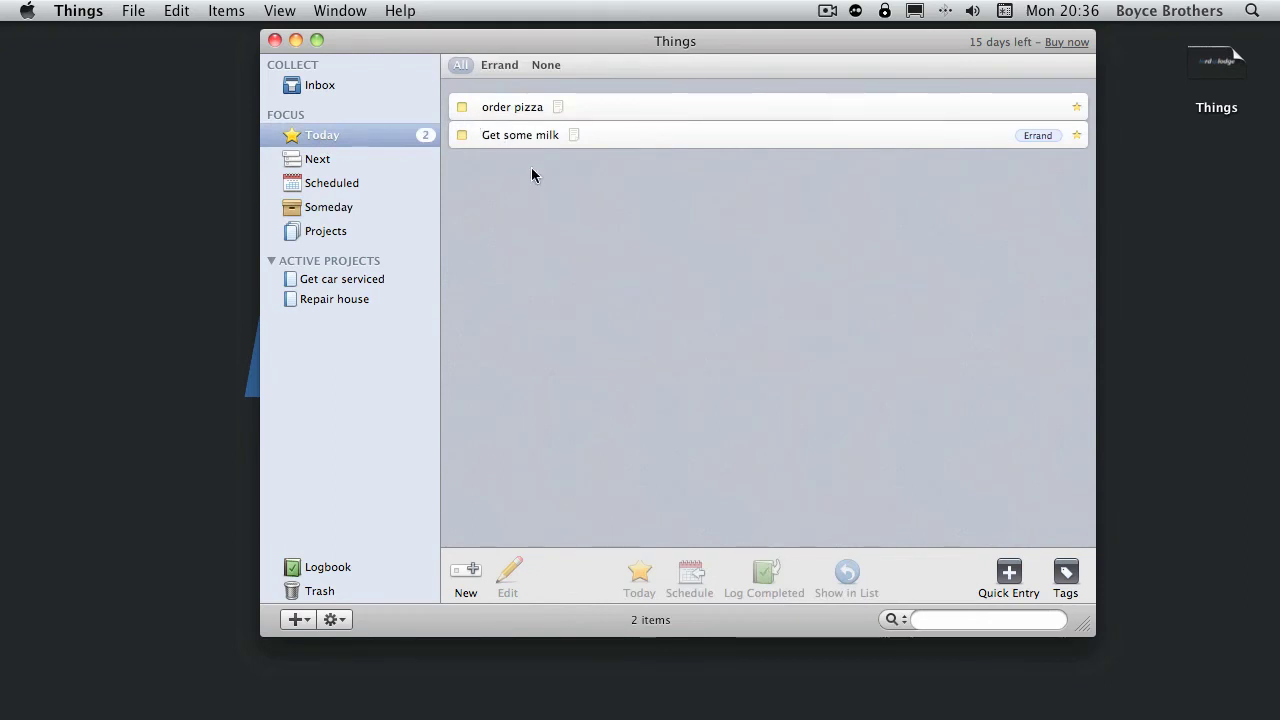
pyautogui.click(461, 106)
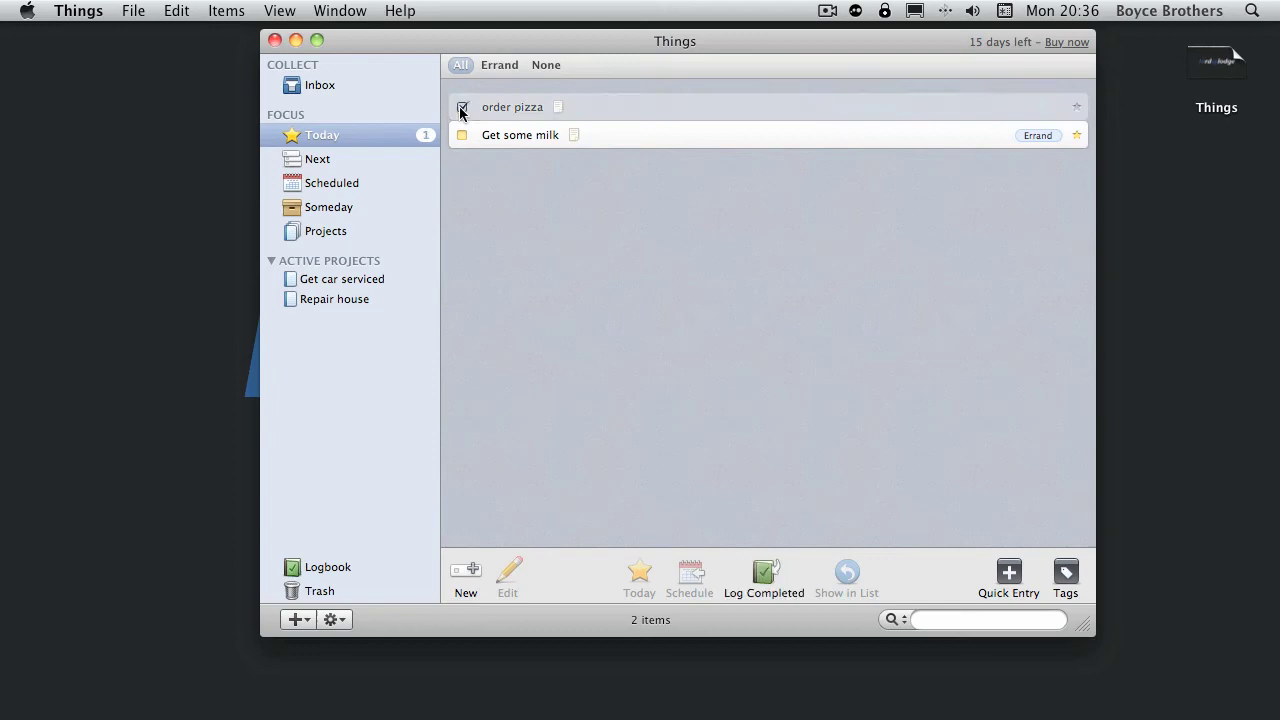
pyautogui.click(461, 135)
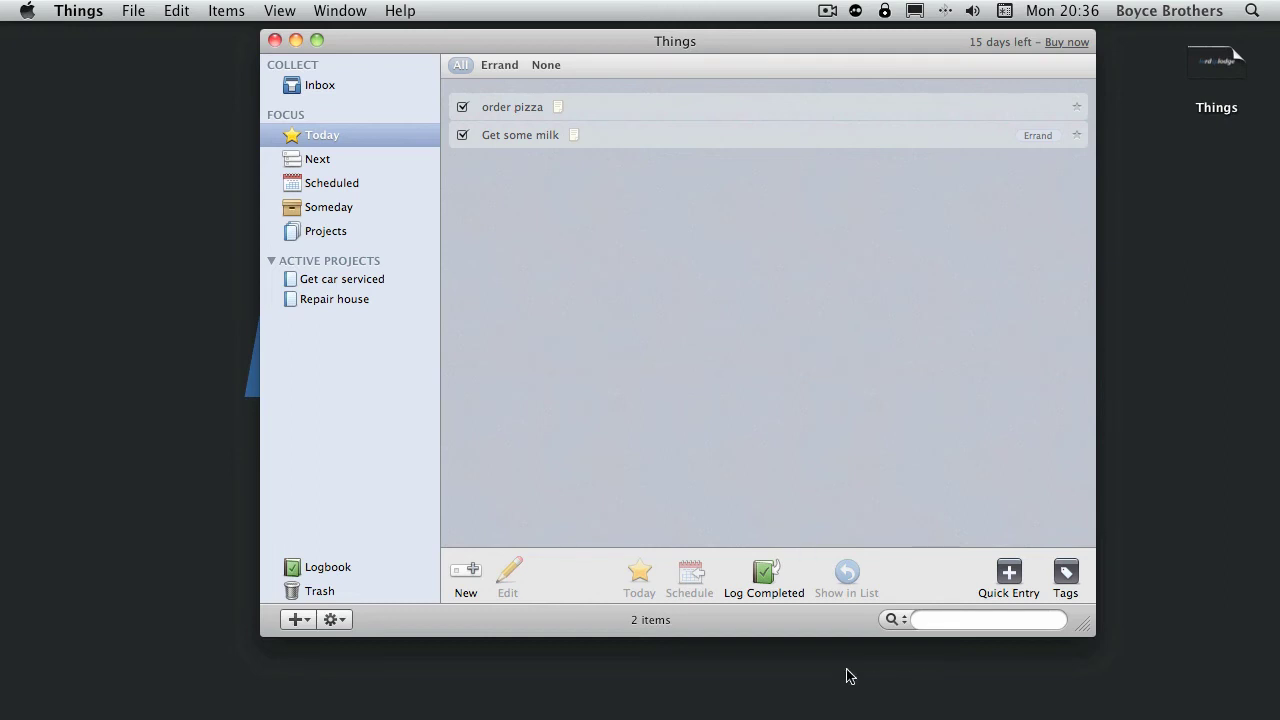
pyautogui.click(762, 571)
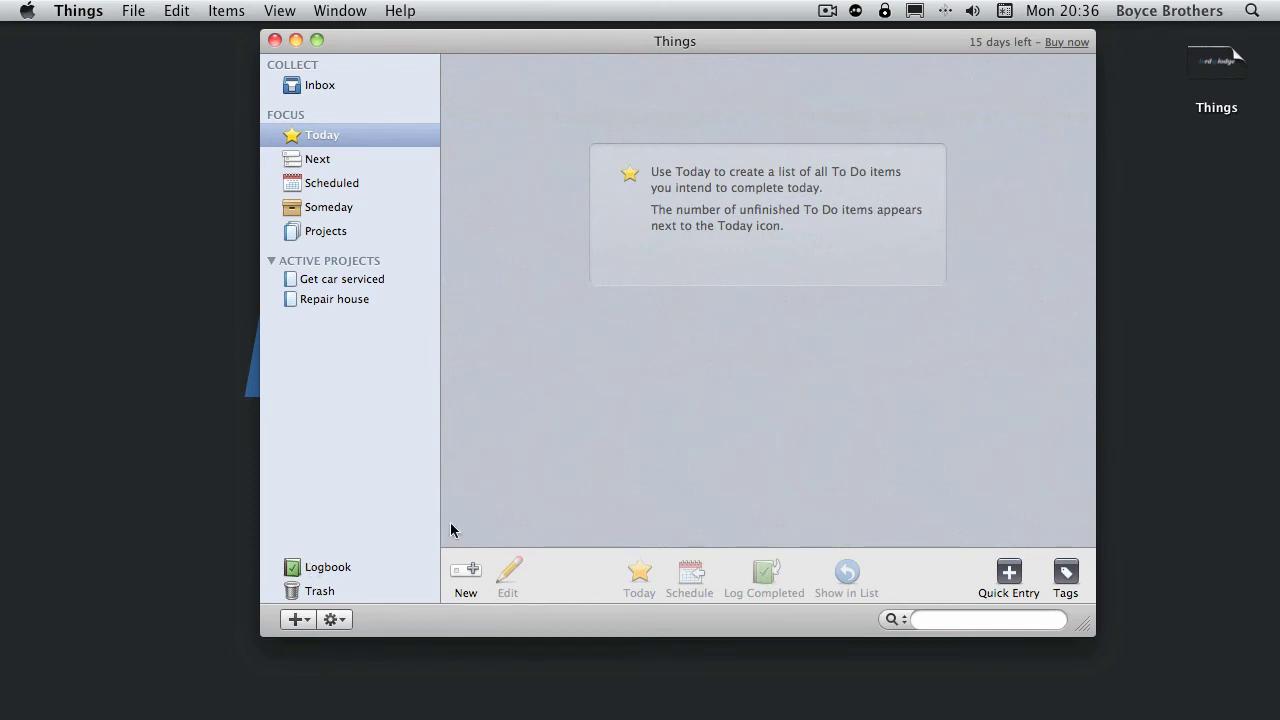
pyautogui.click(318, 566)
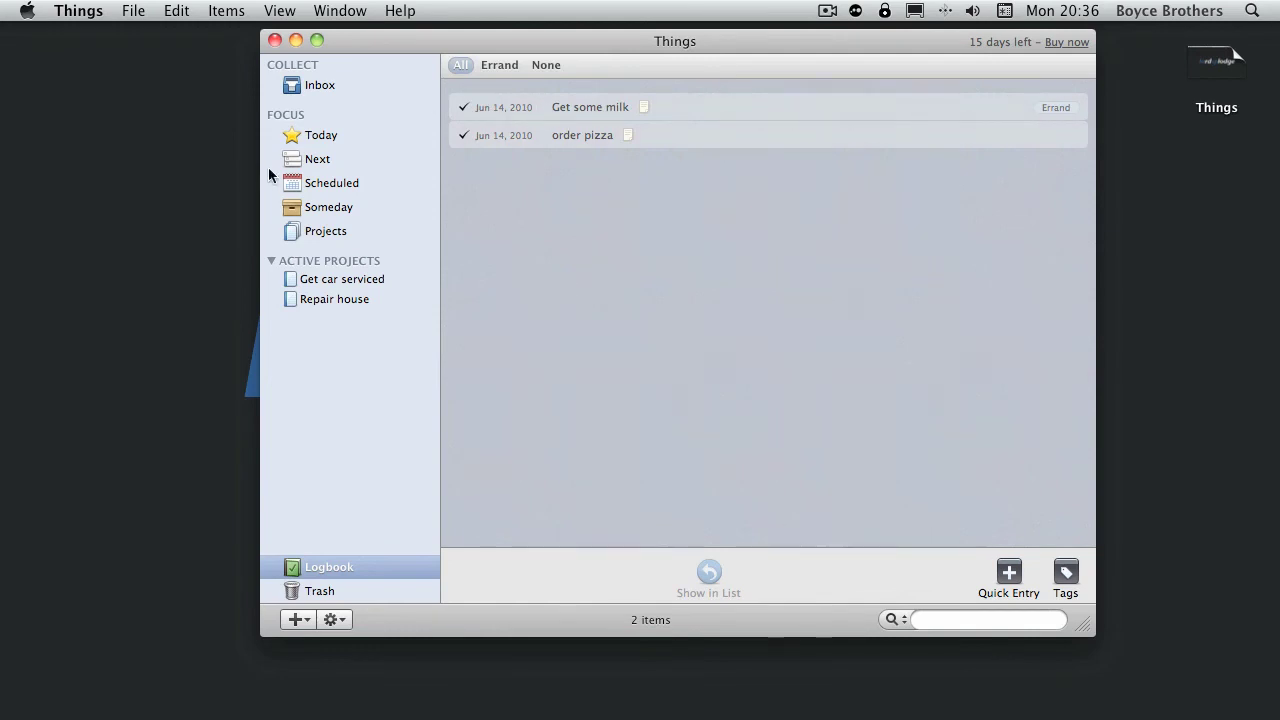
pyautogui.click(317, 134)
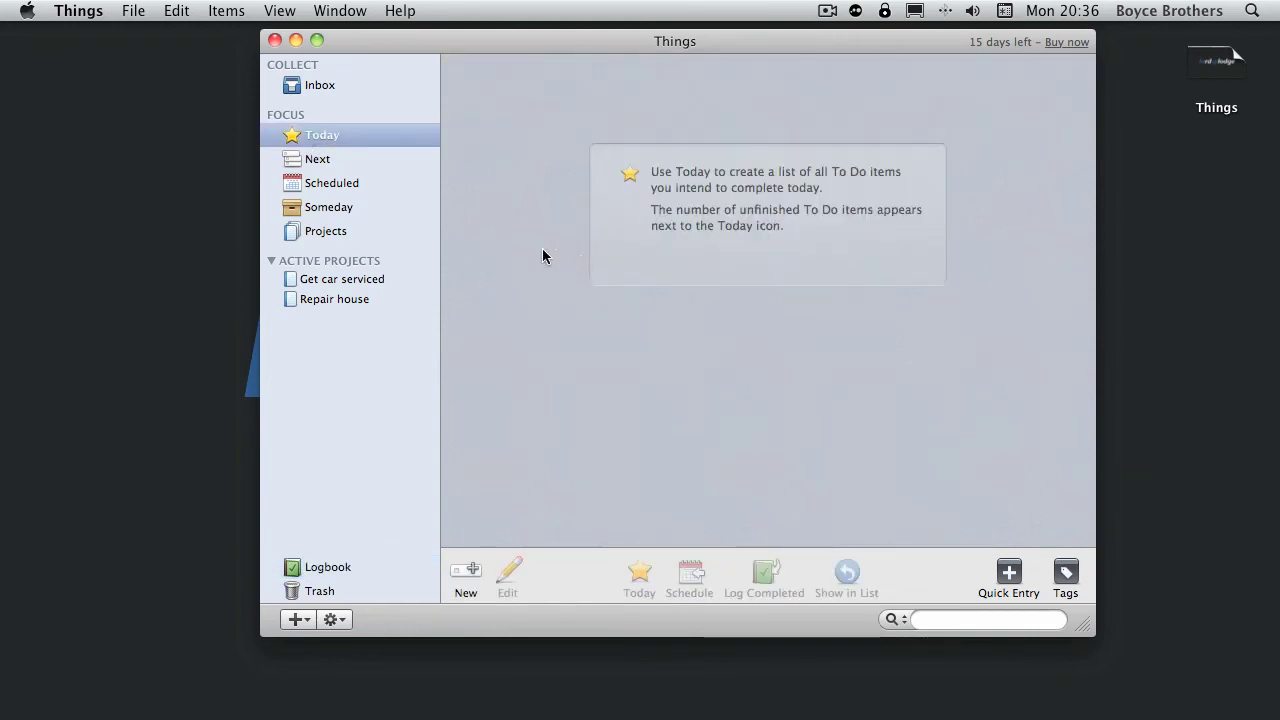
# Step: Schedule "Visit mum next Tuesday" from the Next list for review in 1 day with Move to Today, and check the Scheduled list
pyautogui.click(331, 161)
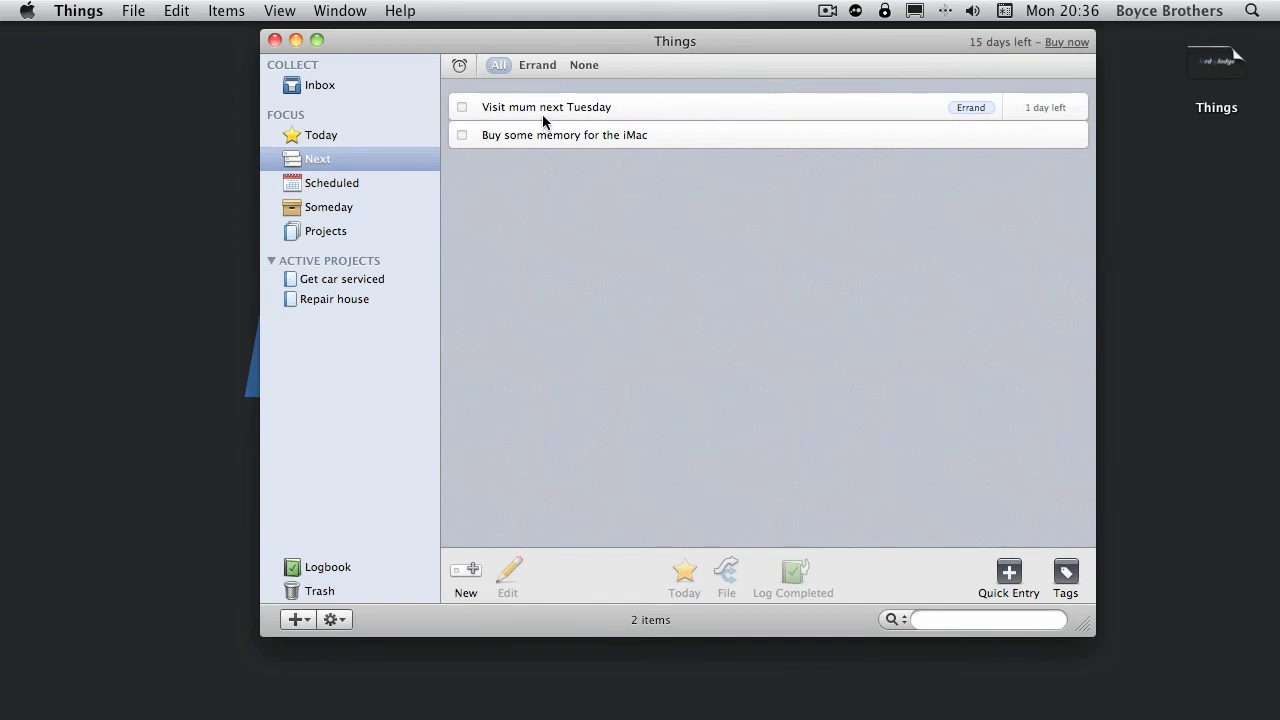
pyautogui.moveTo(538, 105); pyautogui.dragTo(340, 183)
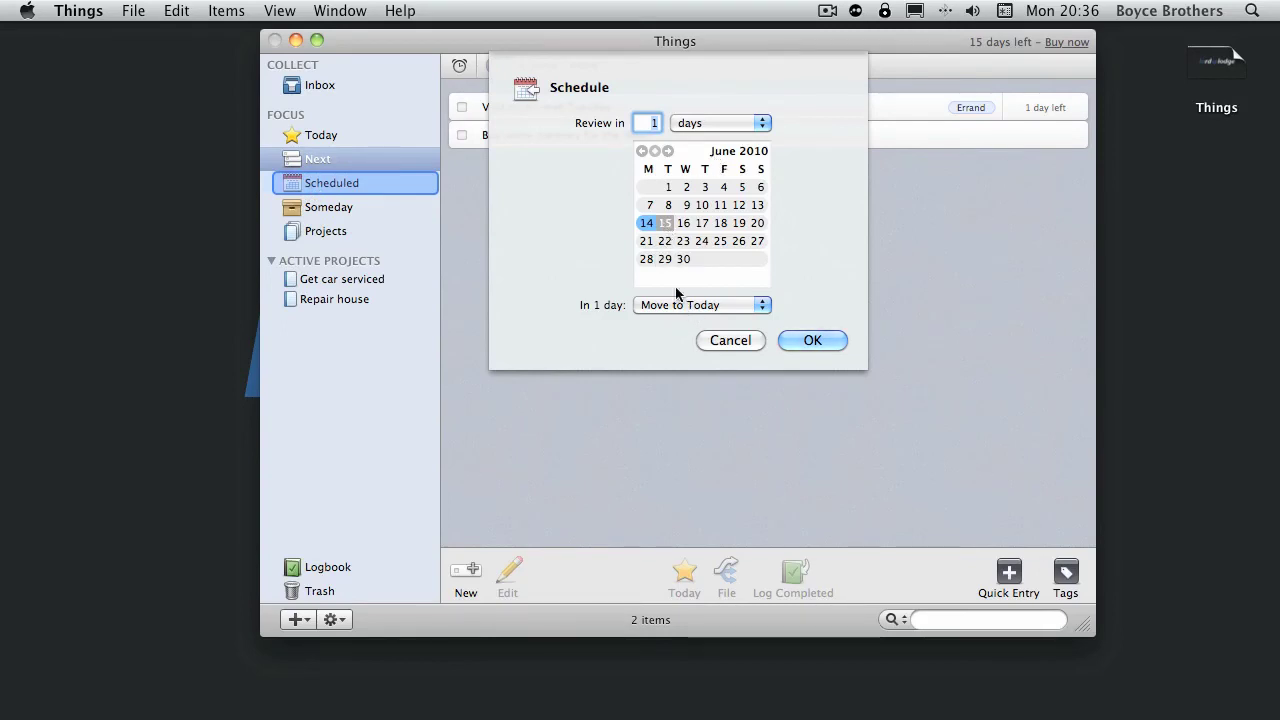
pyautogui.click(818, 341)
pyautogui.click(340, 184)
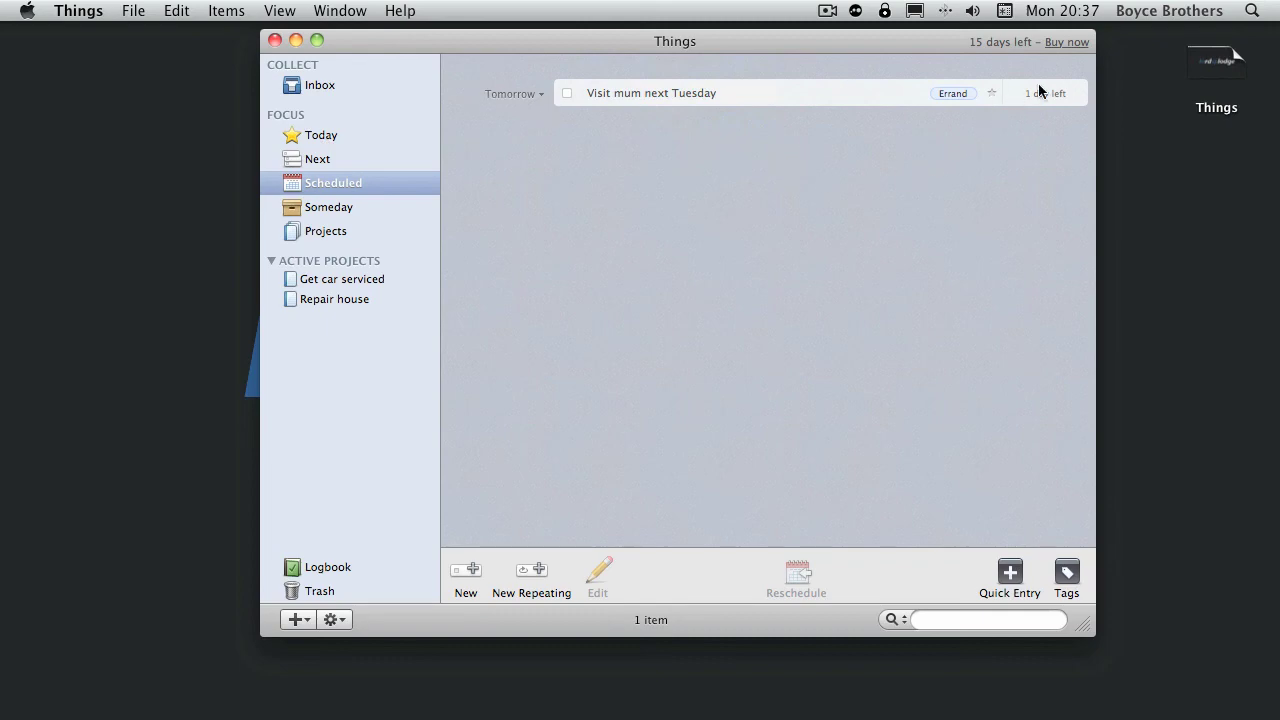
pyautogui.click(317, 162)
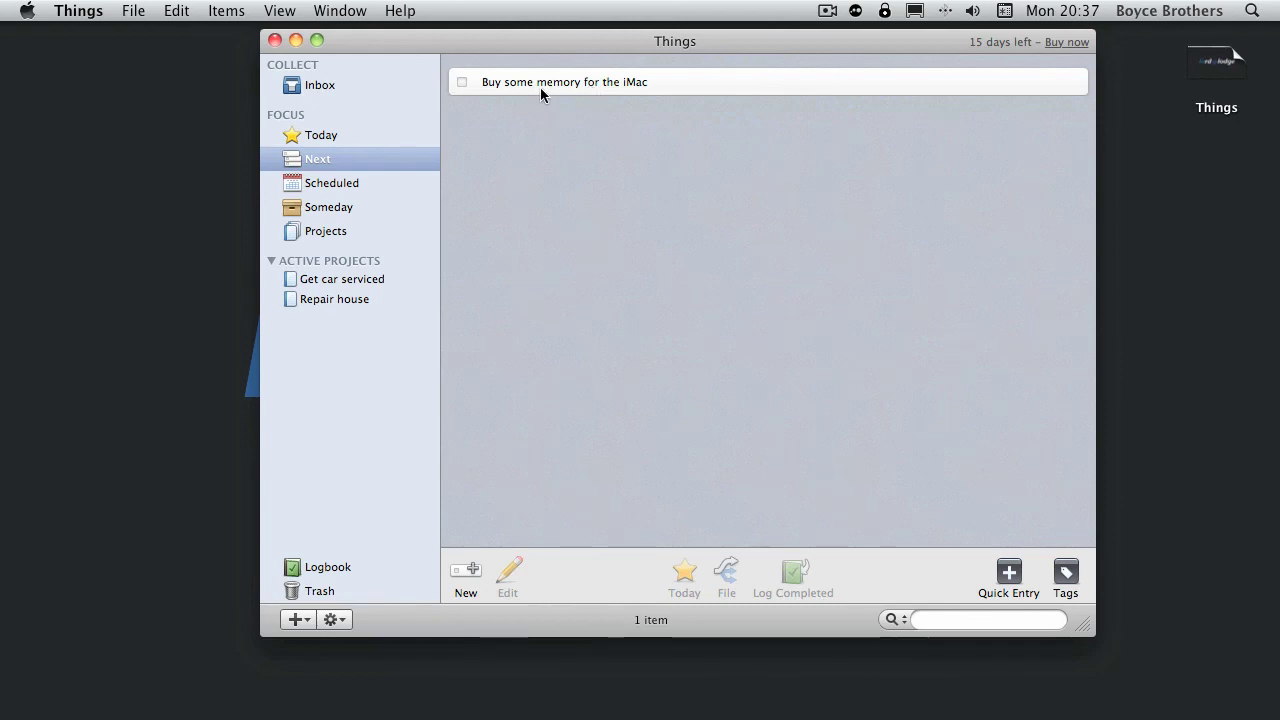
# Step: Schedule "Buy some memory for the iMac" from the Next list for review on 25 June 2010, in 11 days, with Move to Today
pyautogui.moveTo(551, 83); pyautogui.dragTo(328, 186)
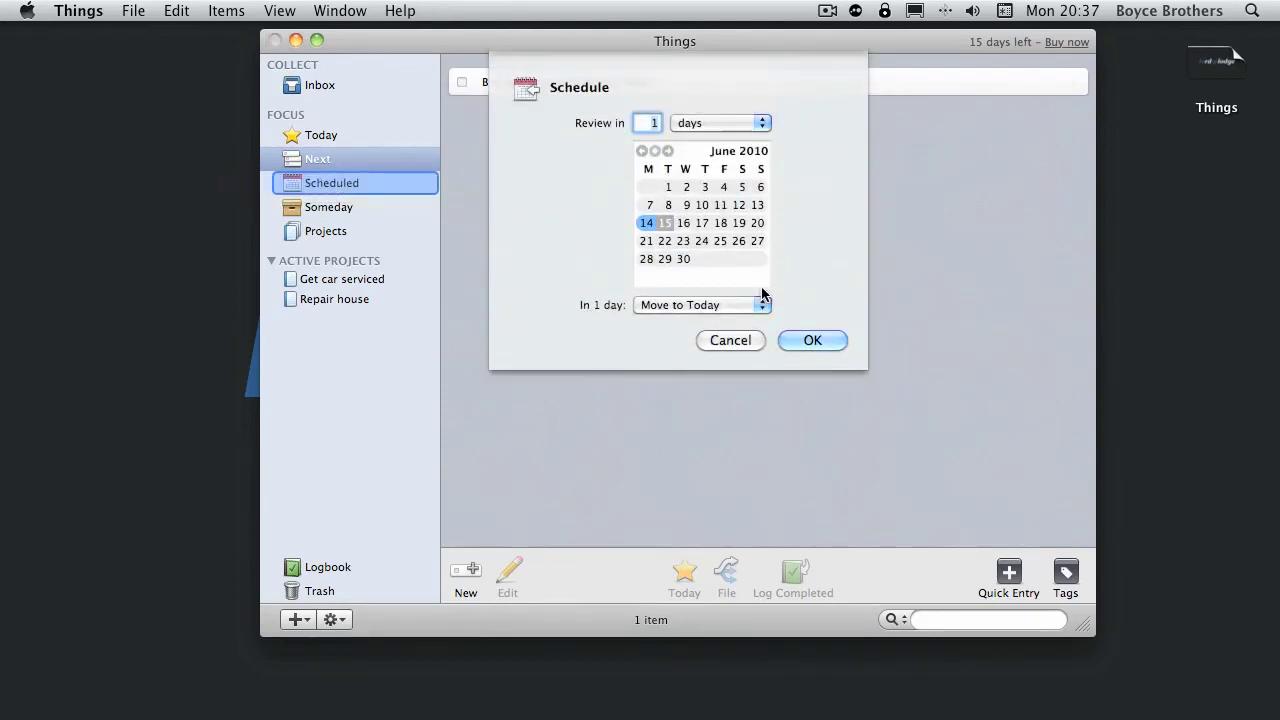
pyautogui.click(723, 240)
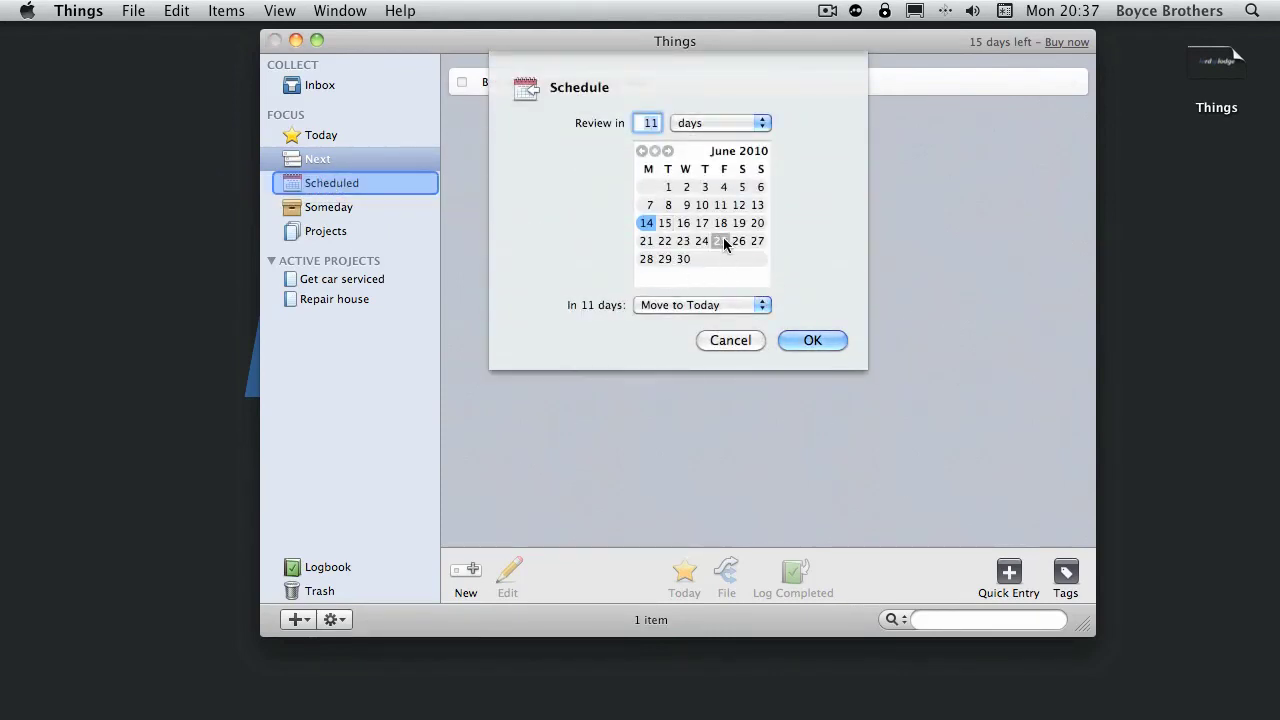
pyautogui.click(716, 306)
pyautogui.click(678, 308)
pyautogui.click(812, 340)
# Step: Add a to-do "Buy Mac Pro" to the Someday list, with the tag Online and the note "8 Core"
pyautogui.click(335, 207)
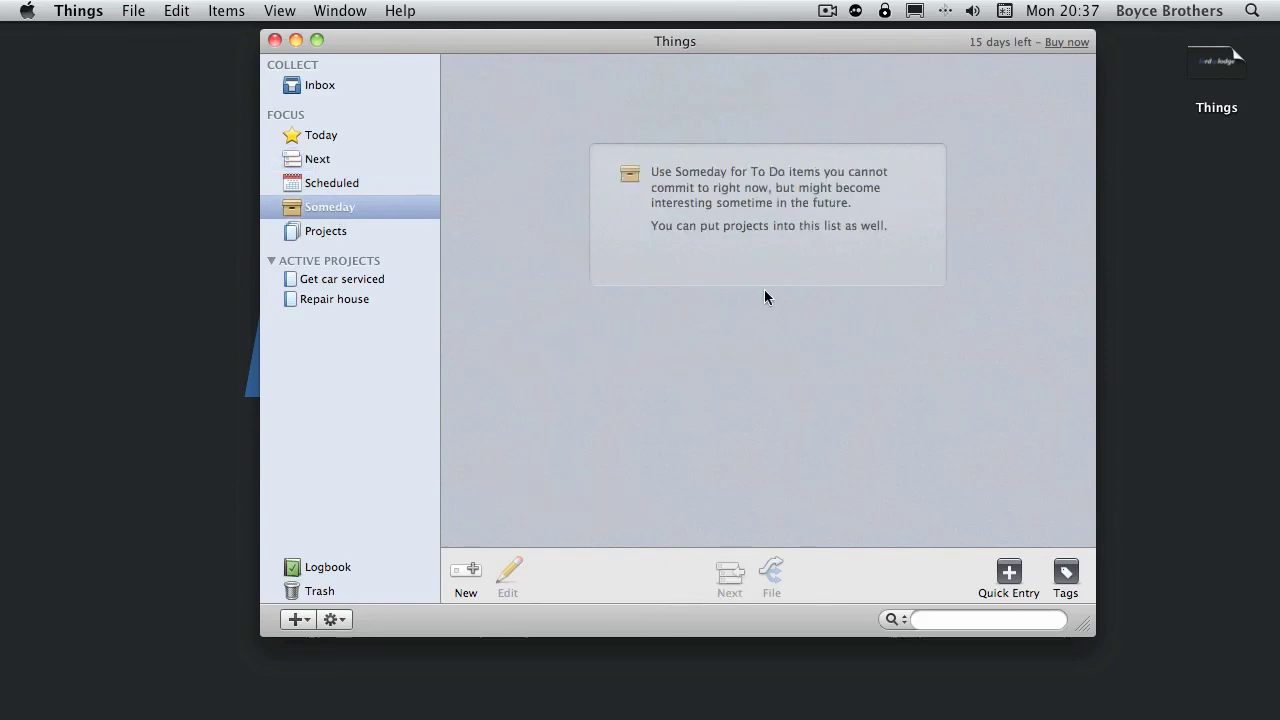
pyautogui.click(472, 571)
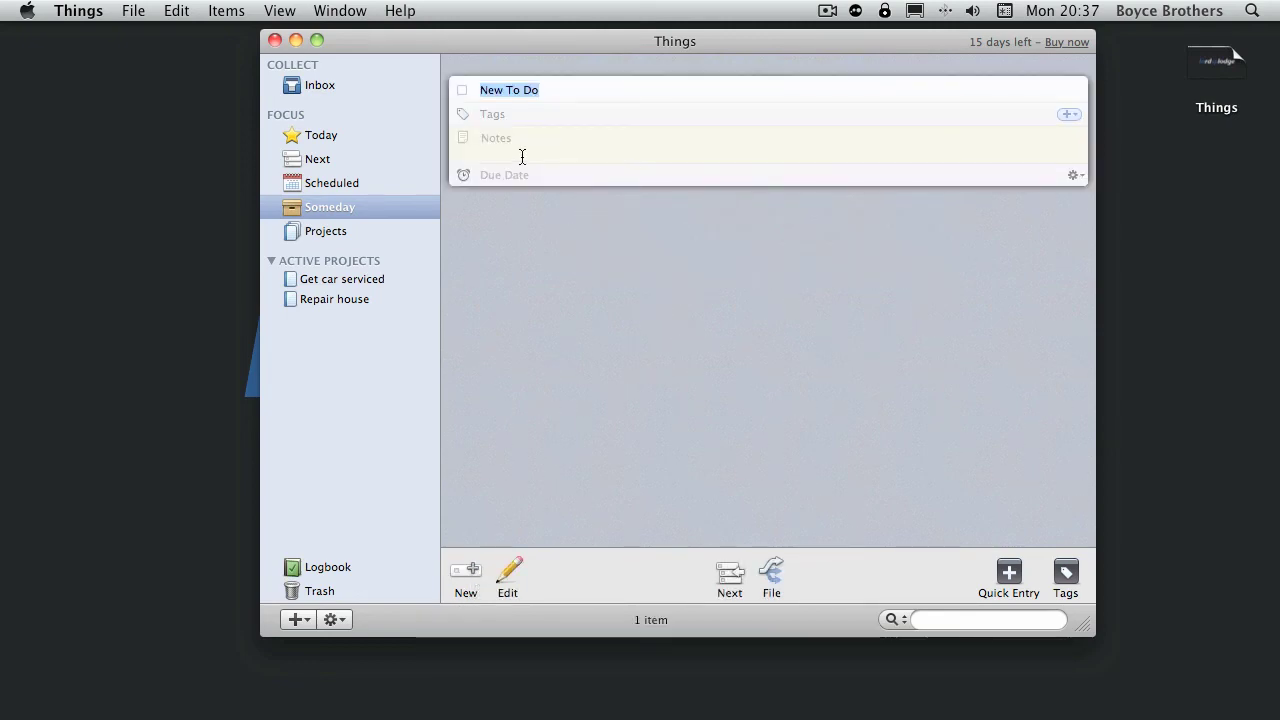
pyautogui.press('BackSpace')
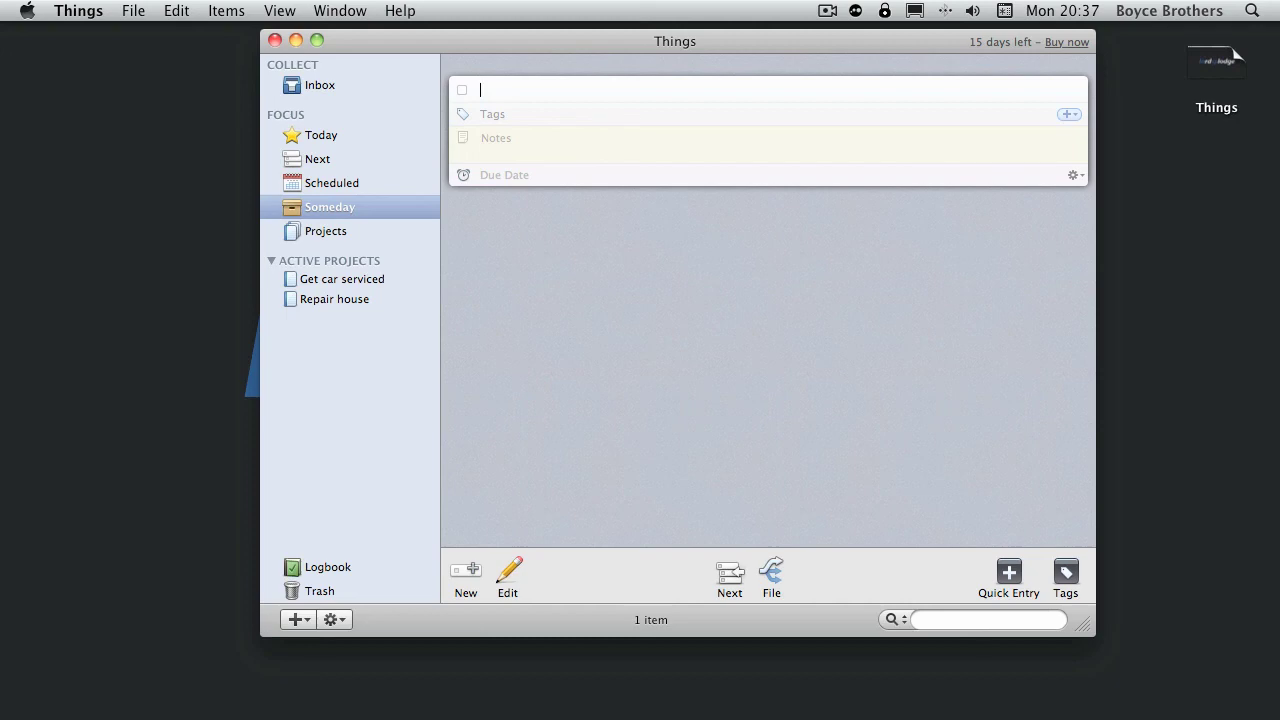
pyautogui.write('Buy Mac Pro')
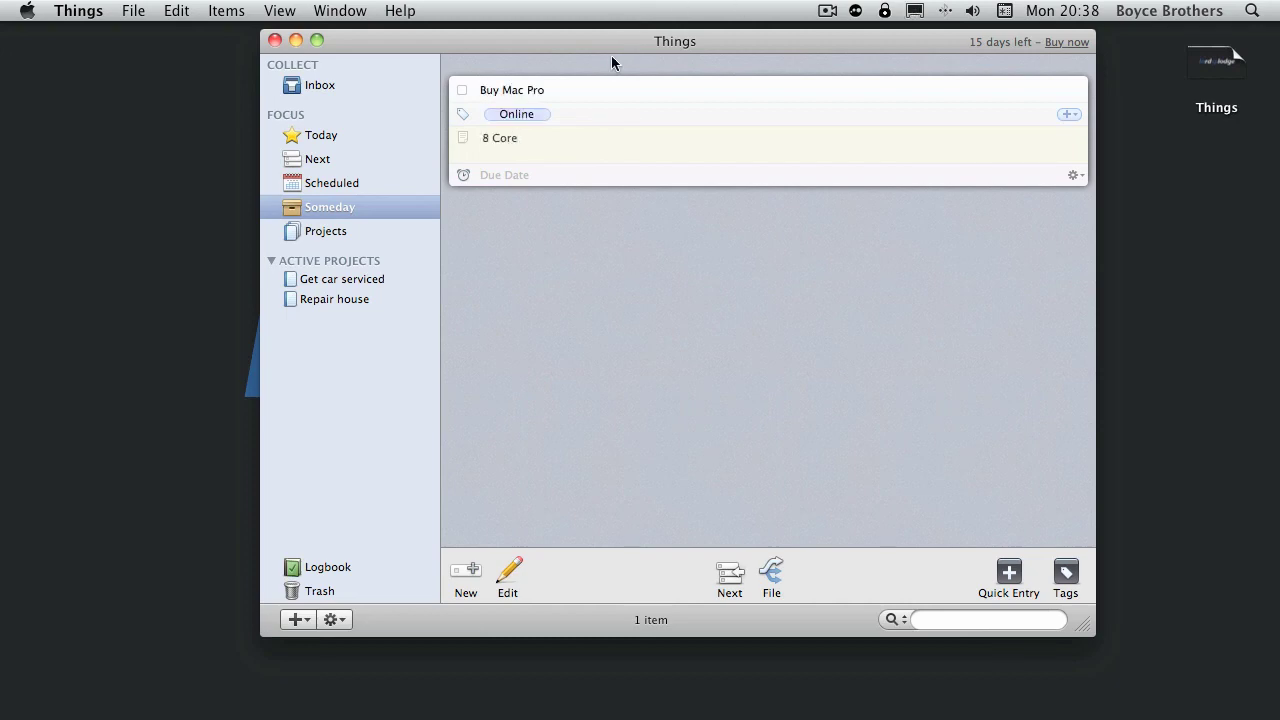
# Step: Review the Today and Someday lists and the Projects overview
pyautogui.click(323, 134)
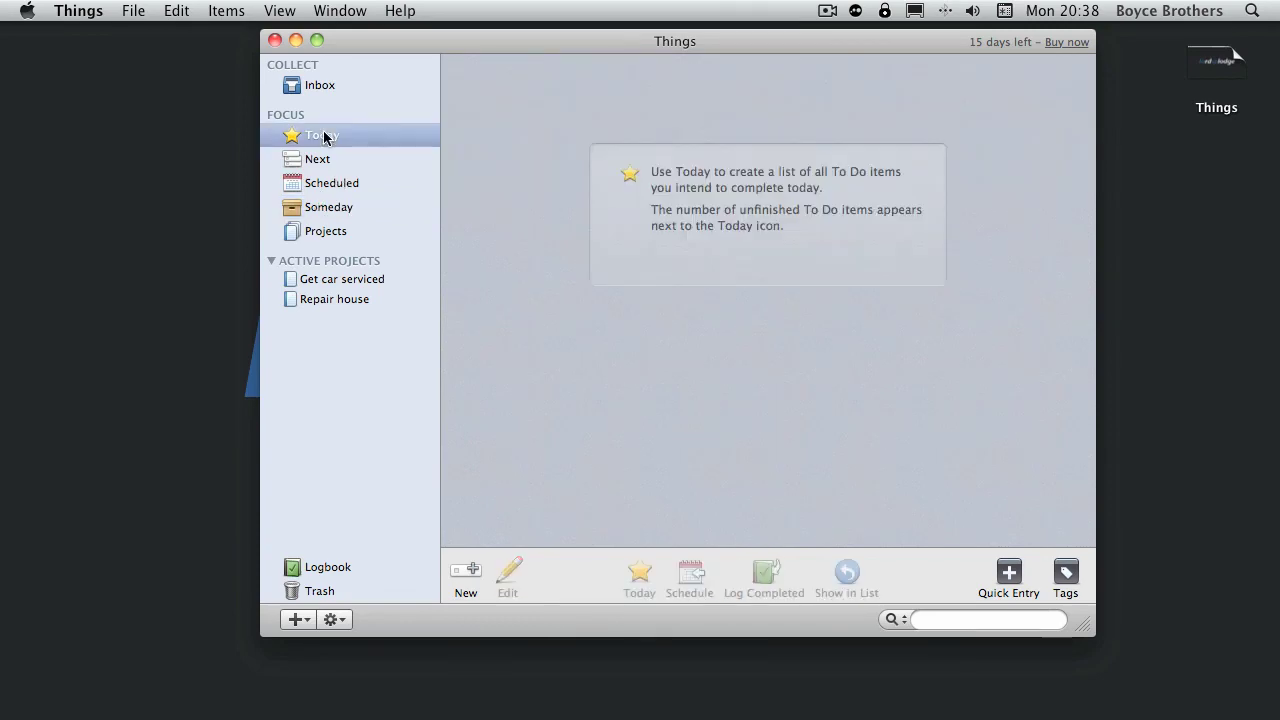
pyautogui.click(331, 206)
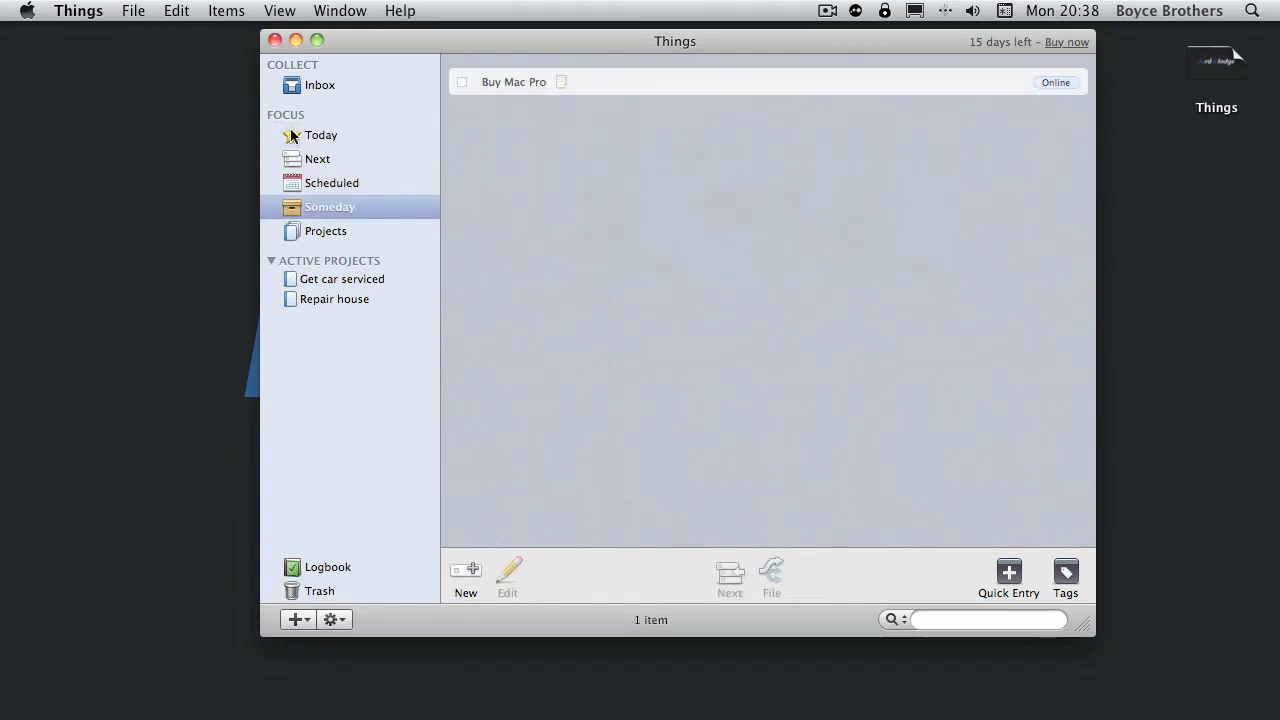
pyautogui.click(322, 137)
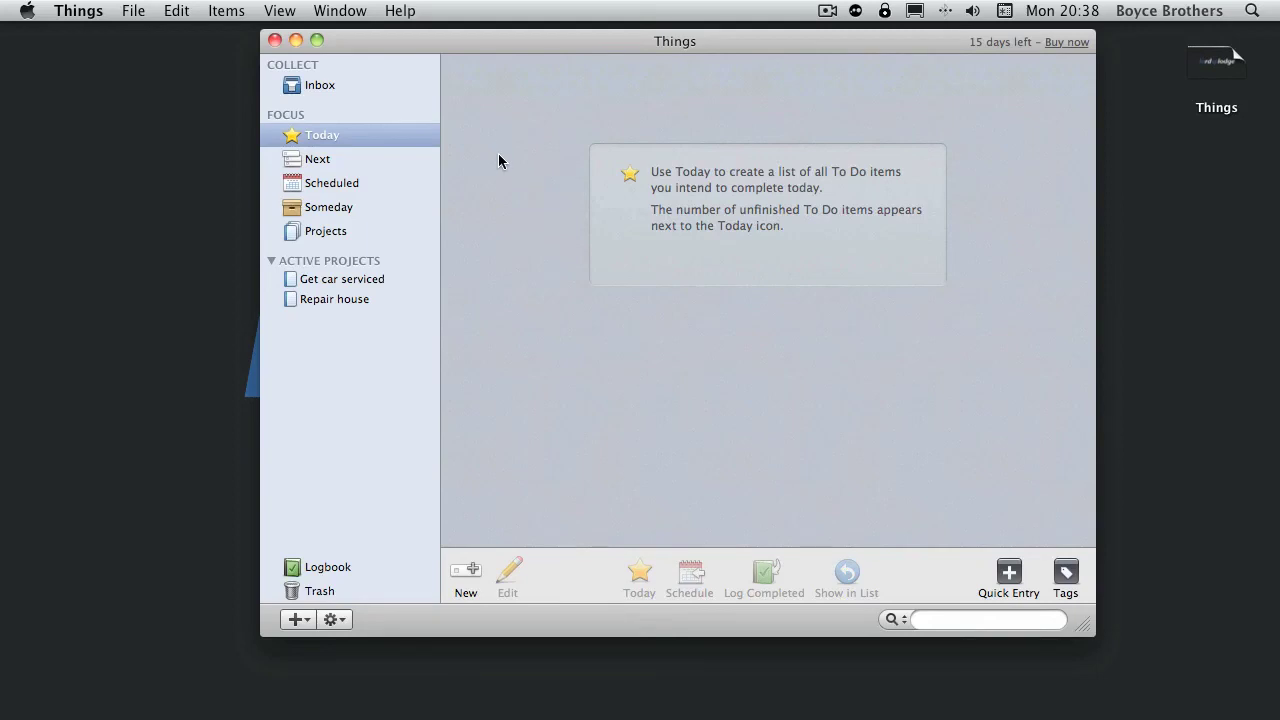
pyautogui.click(326, 231)
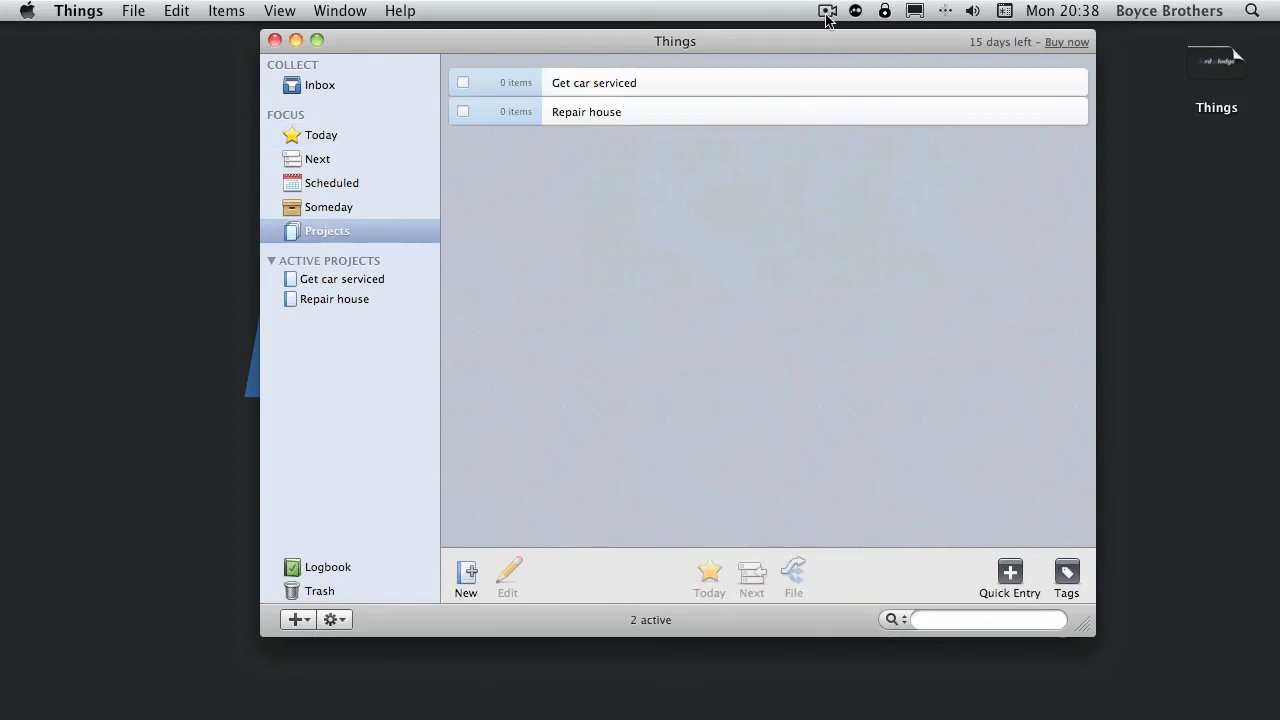